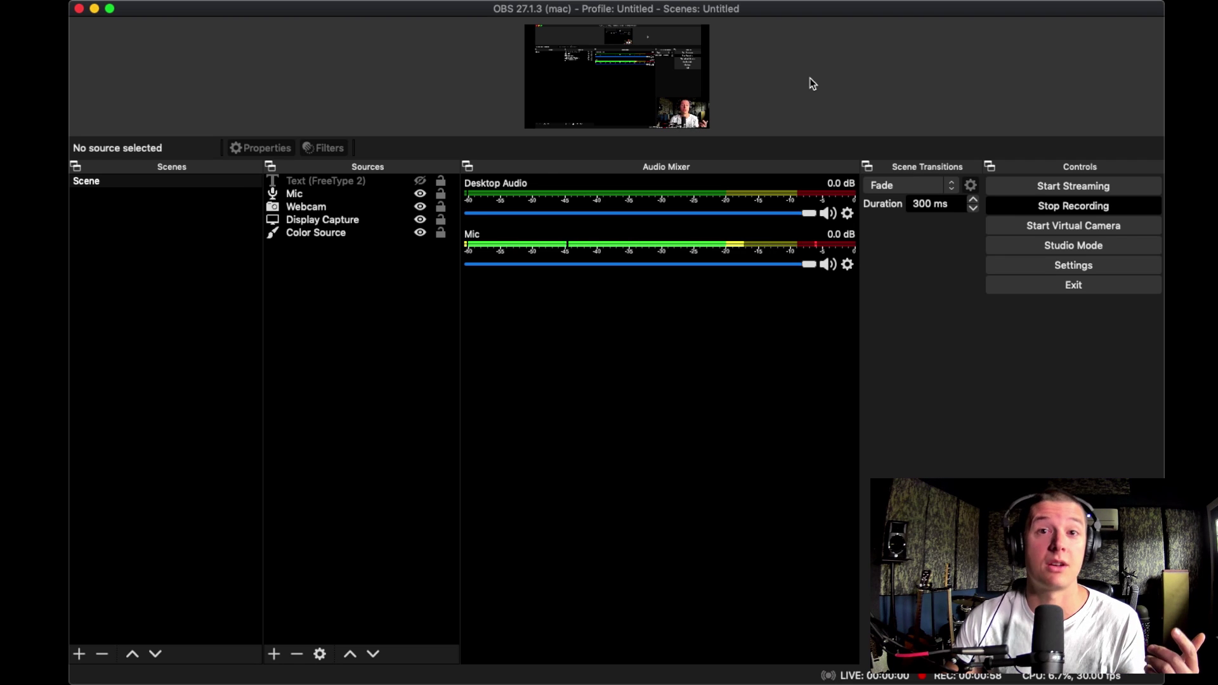
Step: Switch to Chrome, skim the SM7B user guide, and bring up the Presence Boost switch diagram tab
{"action": "key", "text": "super+Tab"}
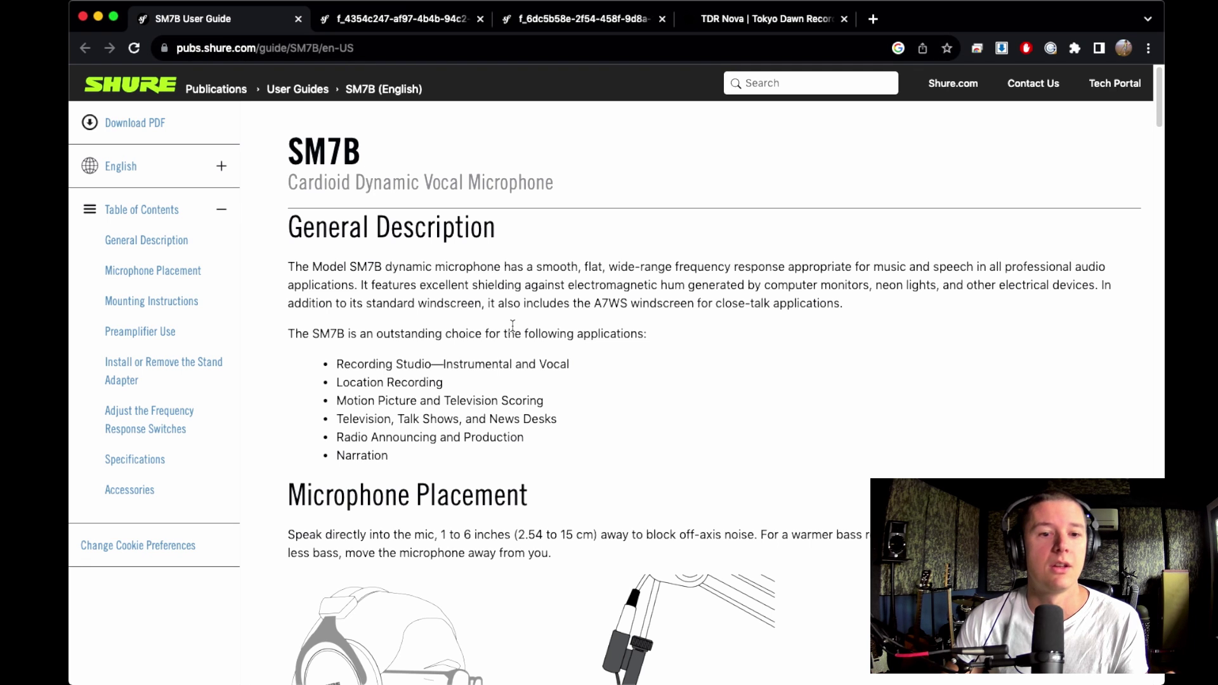
{"action": "scroll", "coordinate": [512, 325], "scroll_direction": "down", "scroll_amount": 5}
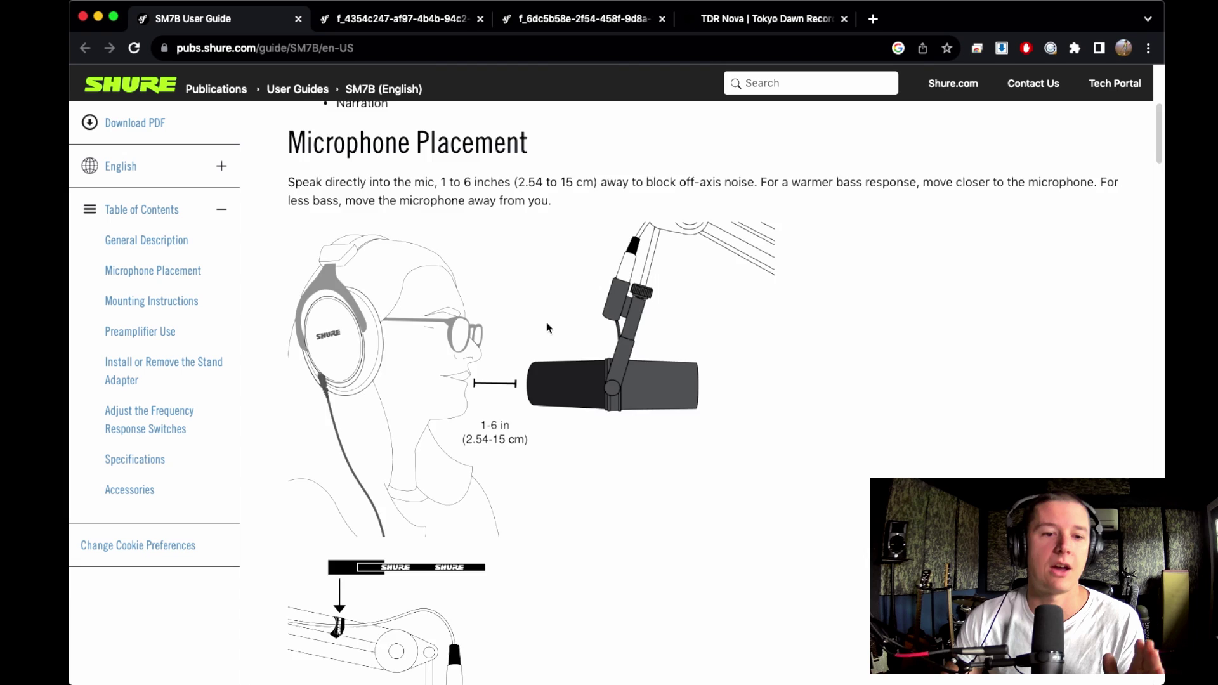
{"action": "scroll", "coordinate": [548, 327], "scroll_direction": "down", "scroll_amount": 17}
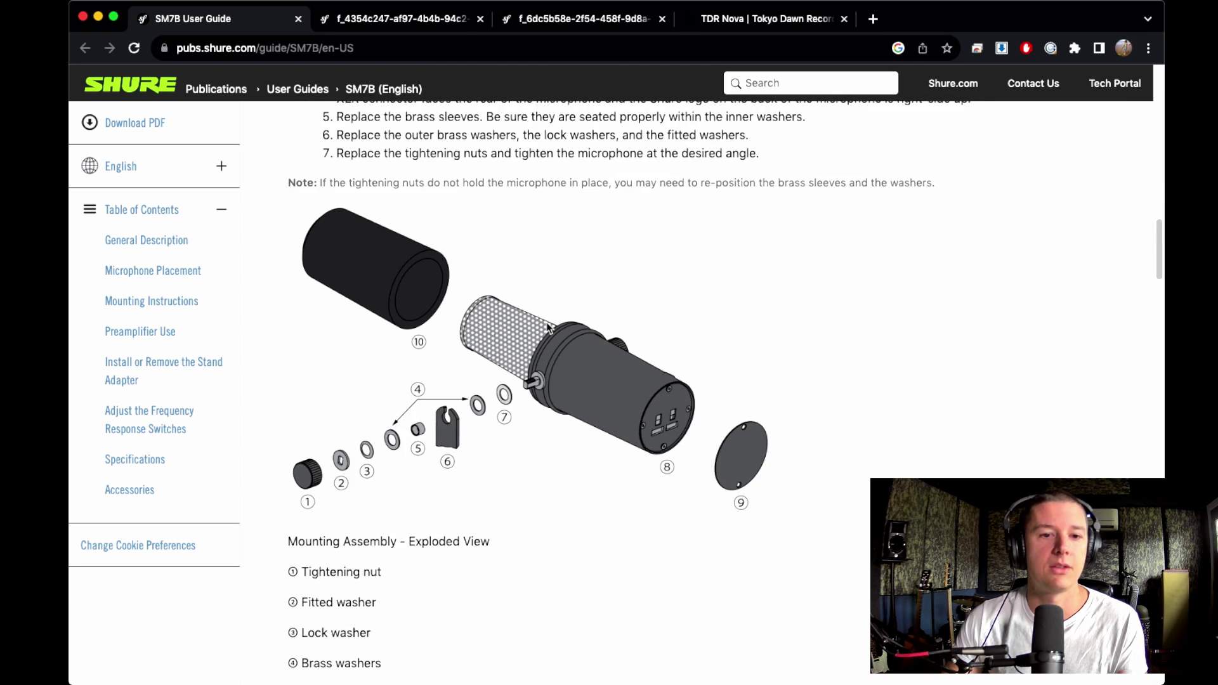
{"action": "scroll", "coordinate": [538, 380], "scroll_direction": "down", "scroll_amount": 13}
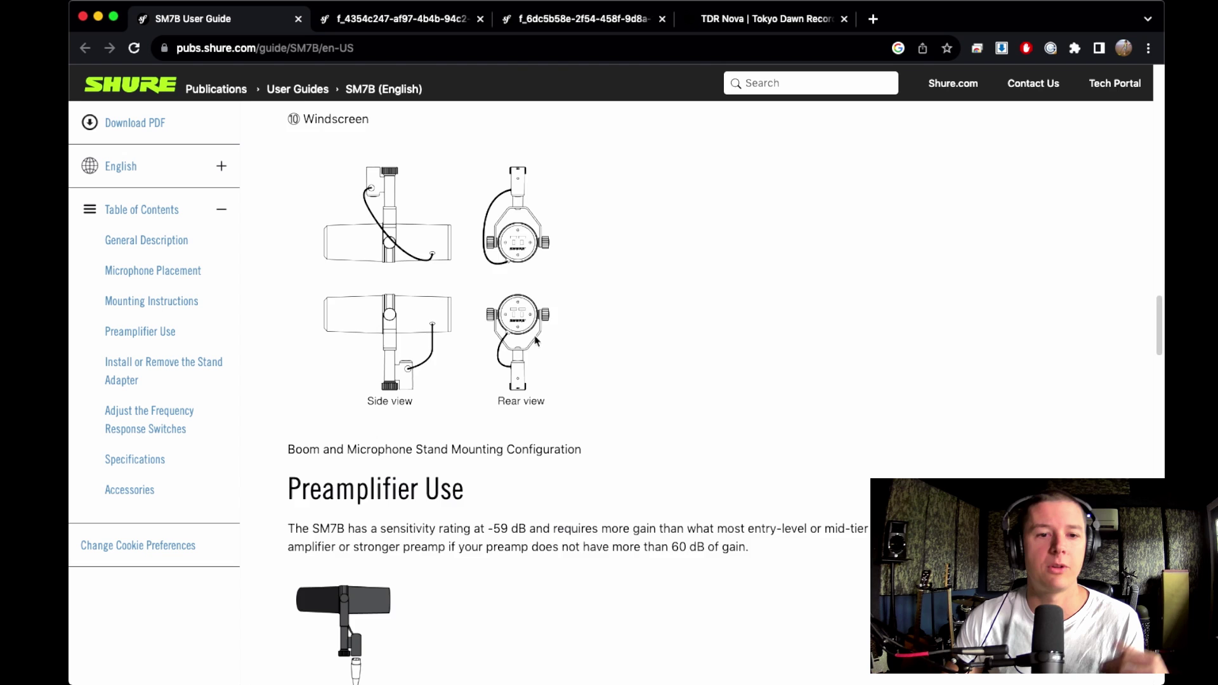
{"action": "scroll", "coordinate": [535, 341], "scroll_direction": "up", "scroll_amount": 1}
{"action": "scroll", "coordinate": [534, 340], "scroll_direction": "down", "scroll_amount": 3}
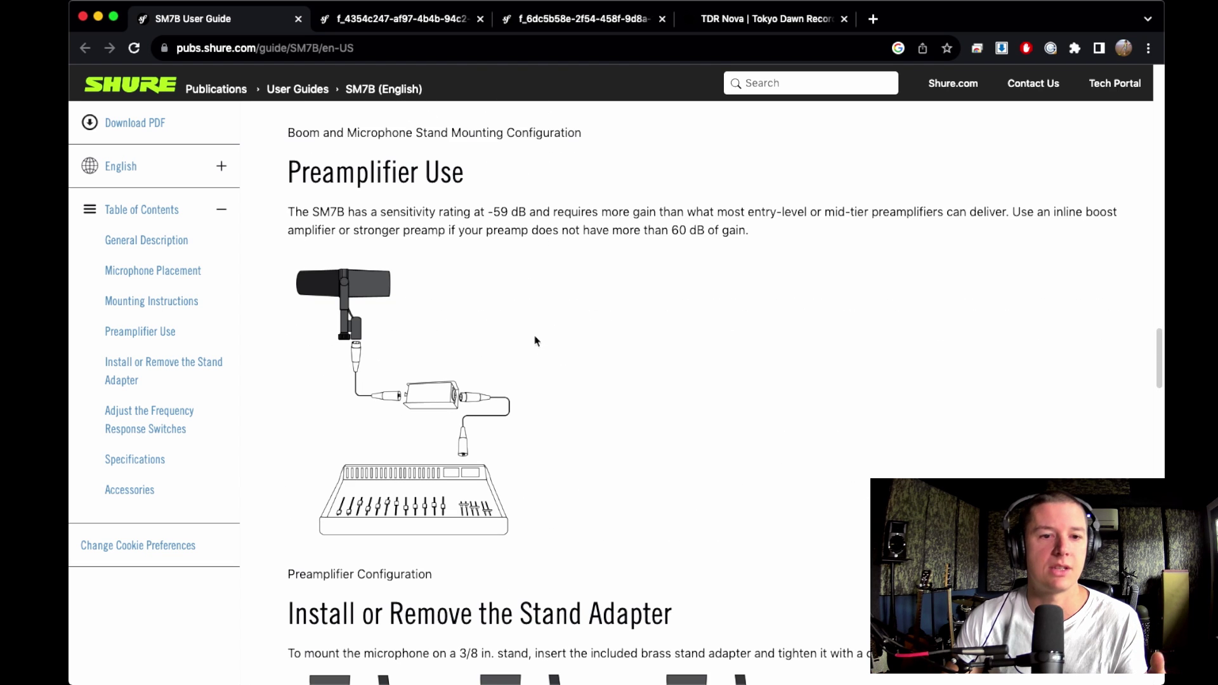
{"action": "scroll", "coordinate": [535, 341], "scroll_direction": "down", "scroll_amount": 3}
{"action": "scroll", "coordinate": [538, 356], "scroll_direction": "down", "scroll_amount": 8}
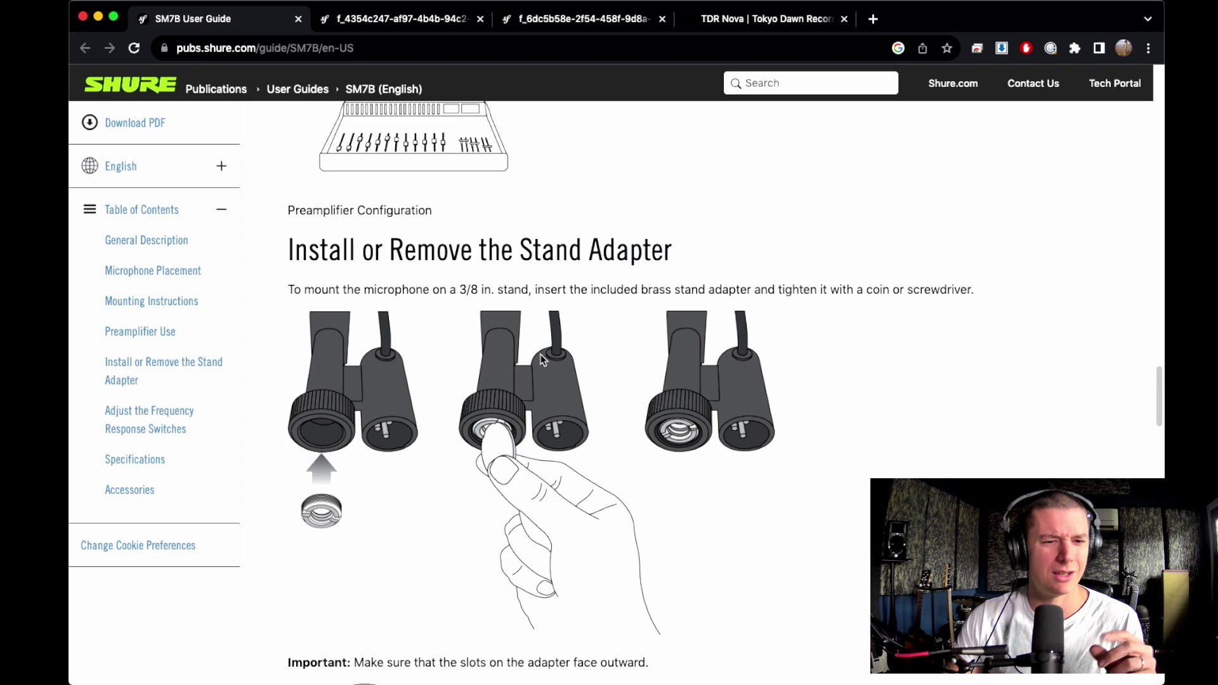
{"action": "scroll", "coordinate": [544, 396], "scroll_direction": "down", "scroll_amount": 6}
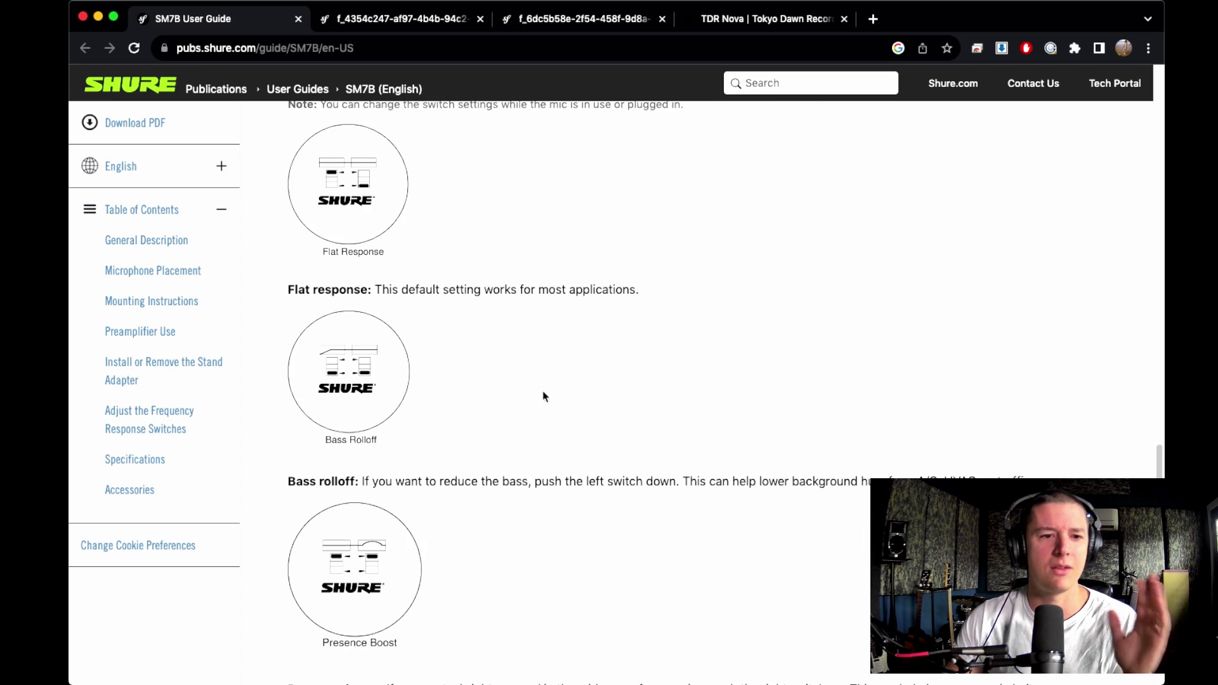
{"action": "scroll", "coordinate": [543, 396], "scroll_direction": "up", "scroll_amount": 20}
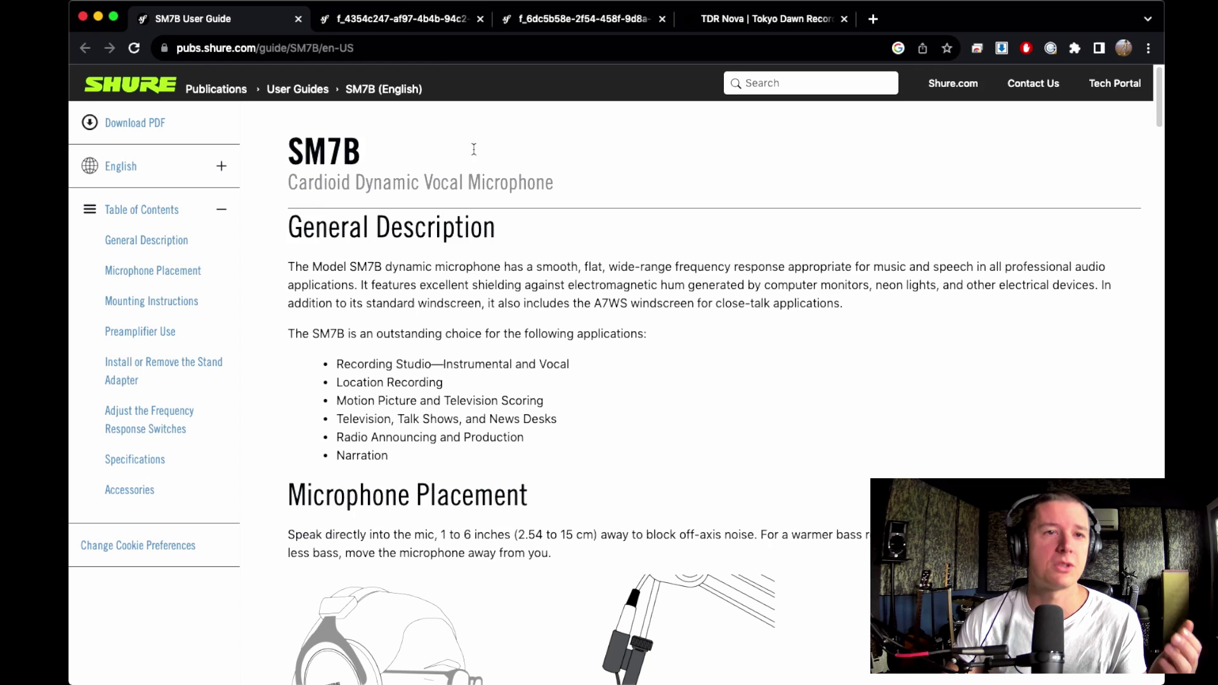
{"action": "left_click", "coordinate": [432, 21]}
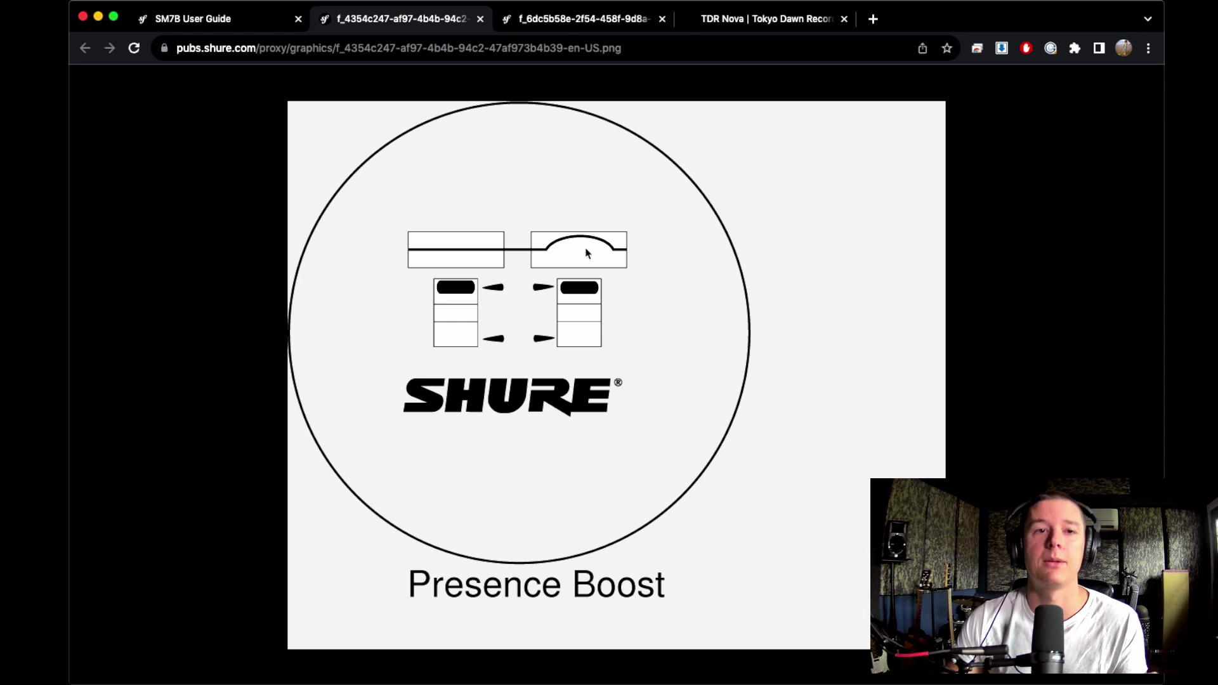
Step: Look at the SM7B frequency response chart, then move on to the TDR Nova product page
{"action": "left_click", "coordinate": [603, 25]}
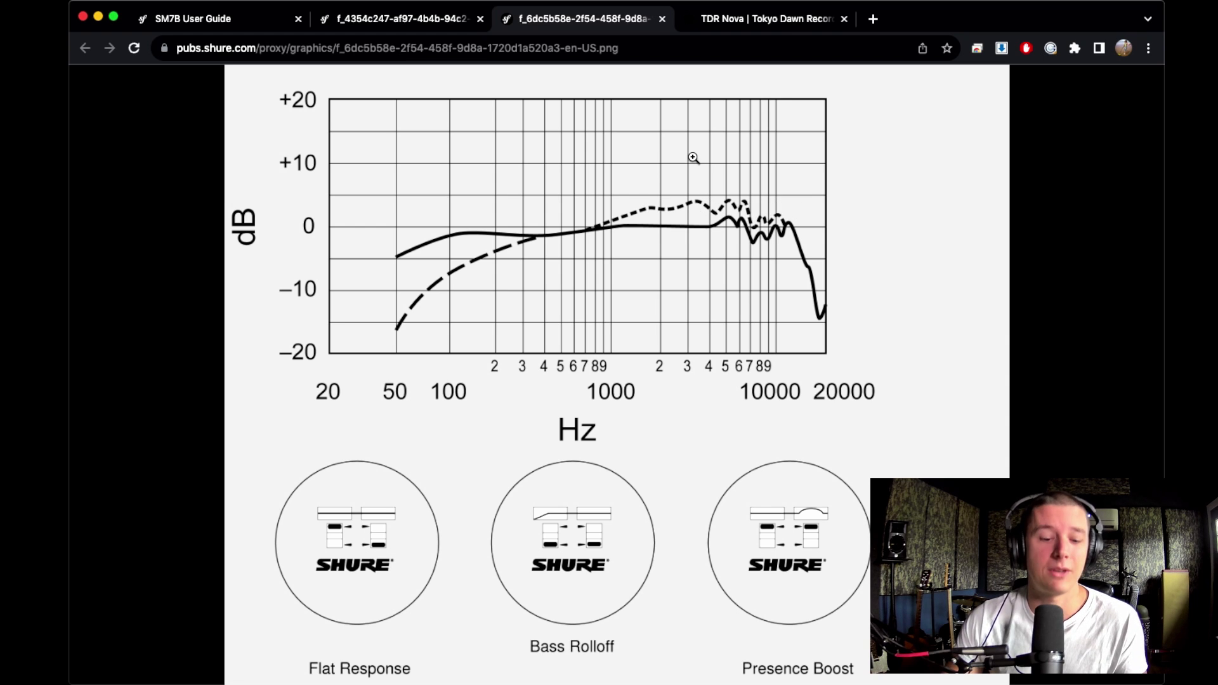
{"action": "key", "text": "ctrl+Tab"}
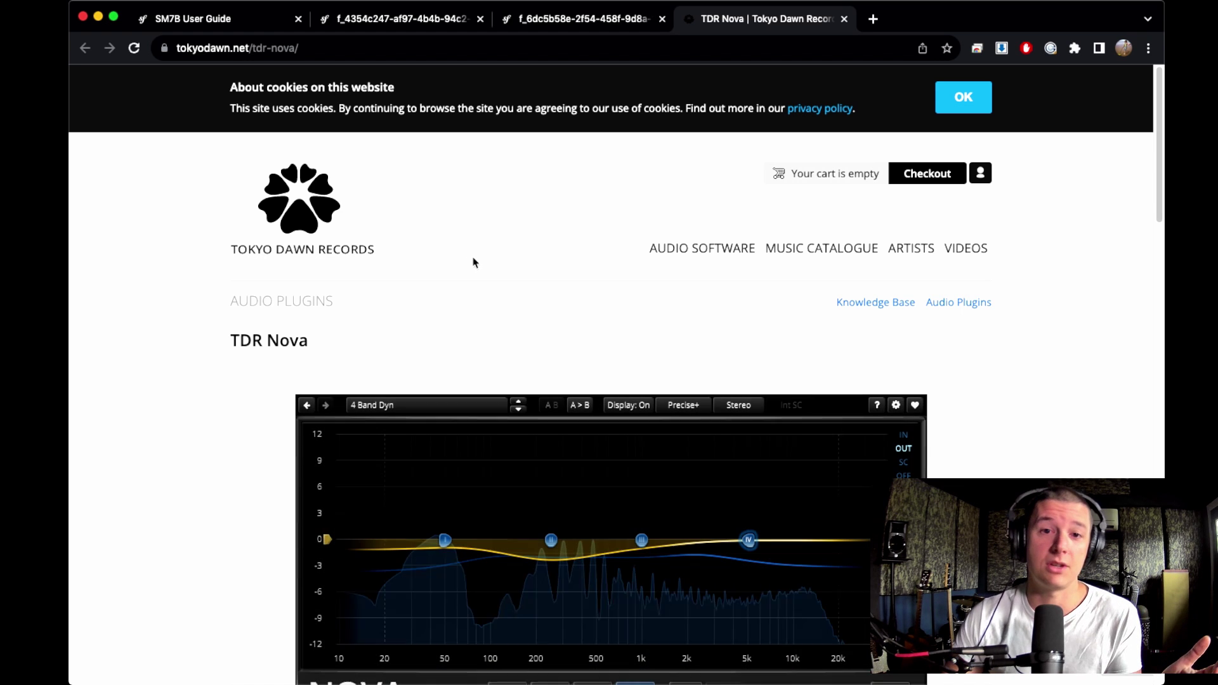
Step: Scroll briefly through the TDR Nova product page before returning to OBS
{"action": "scroll", "coordinate": [473, 267], "scroll_direction": "down", "scroll_amount": 3}
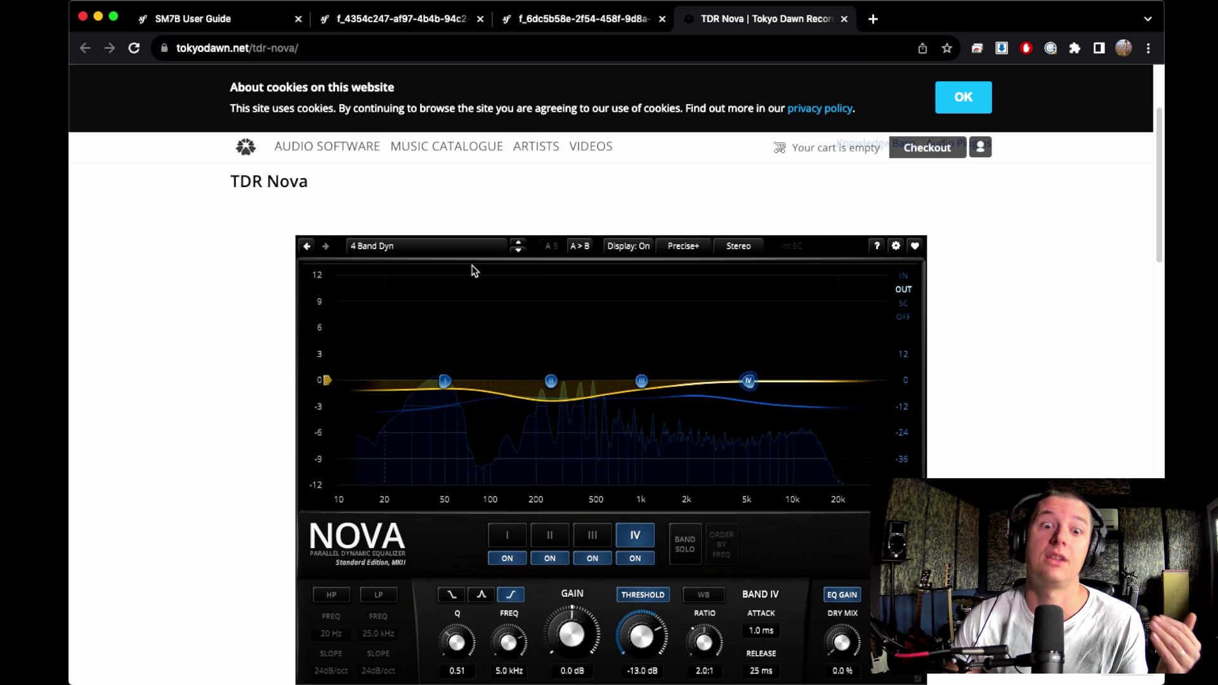
{"action": "scroll", "coordinate": [473, 270], "scroll_direction": "up", "scroll_amount": 3}
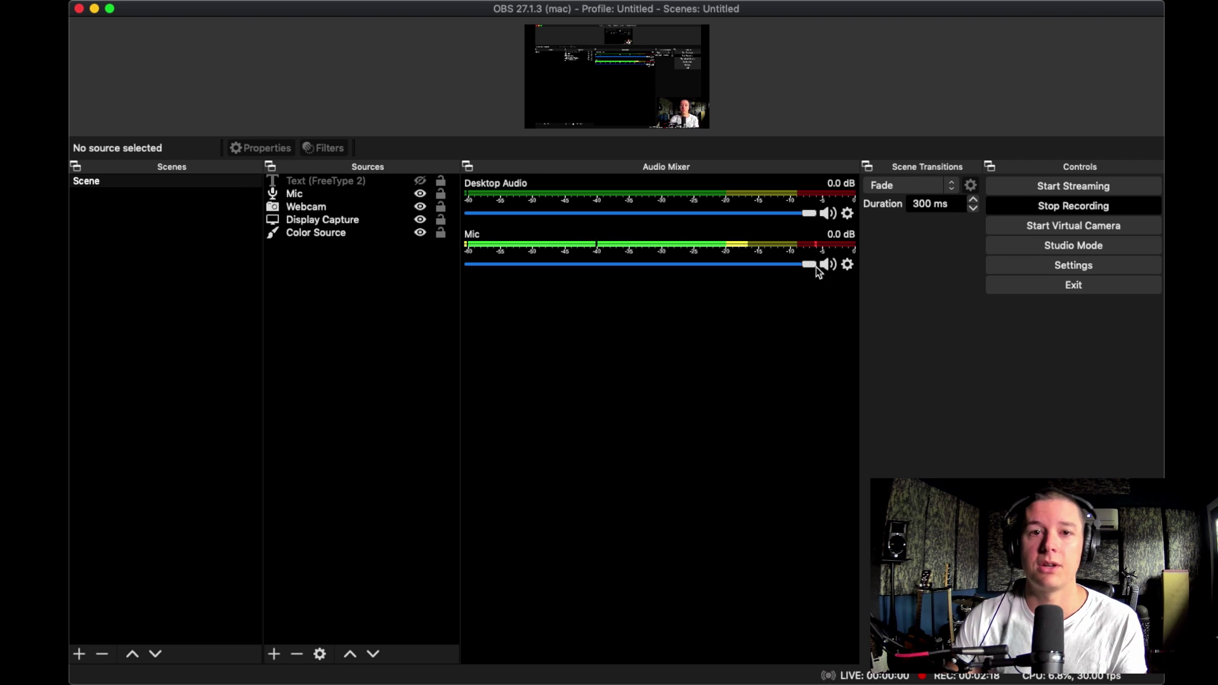
Step: Open the Mic's filters and disable Noise Suppression, Compressor and Limiter, moving the window off the mixer
{"action": "left_click", "coordinate": [848, 265]}
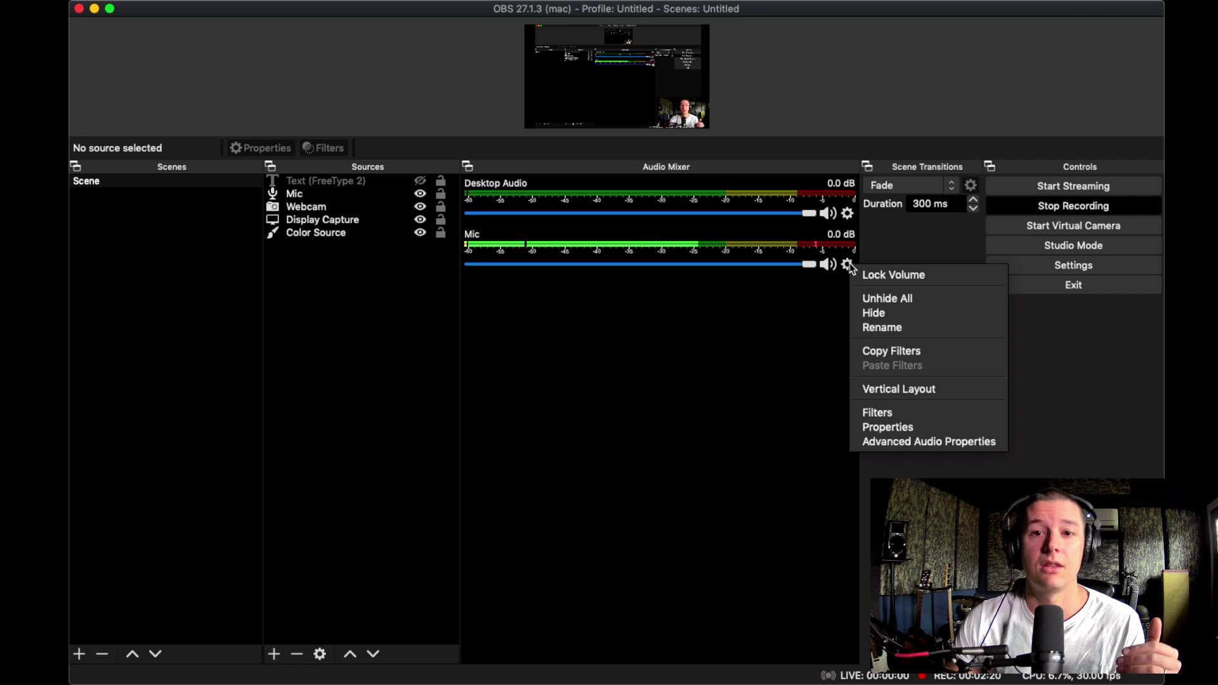
{"action": "left_click", "coordinate": [919, 414]}
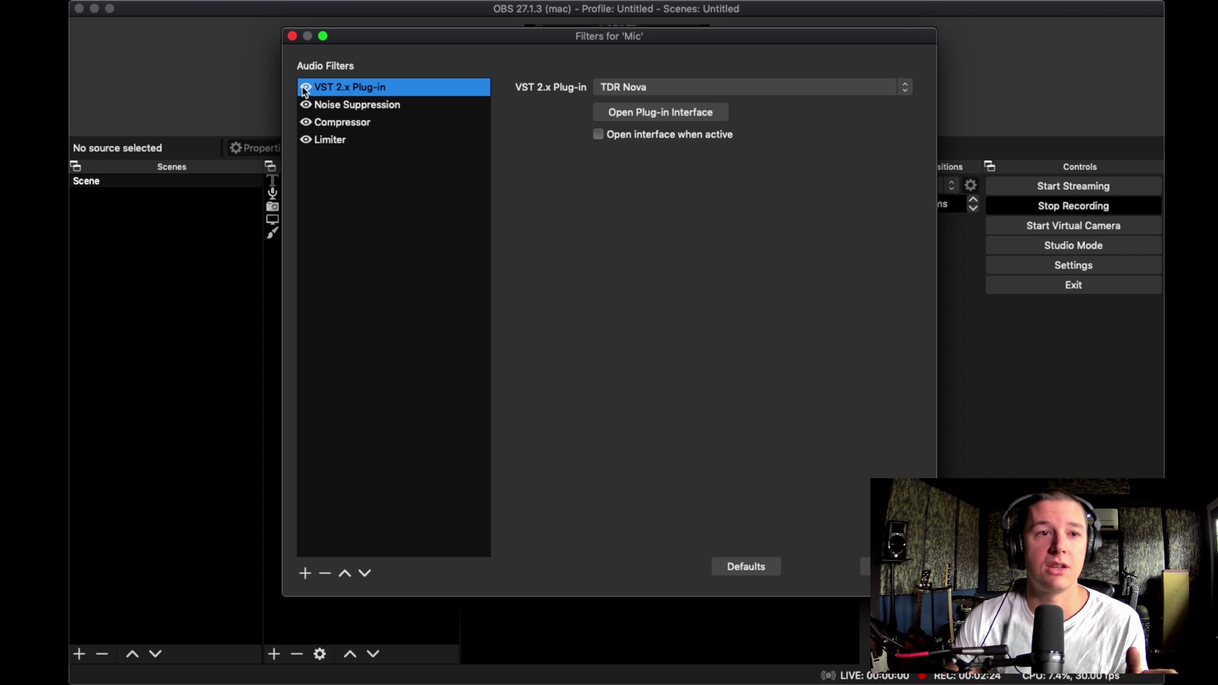
{"action": "left_click", "coordinate": [305, 104]}
{"action": "left_click", "coordinate": [305, 122]}
{"action": "left_click", "coordinate": [306, 139]}
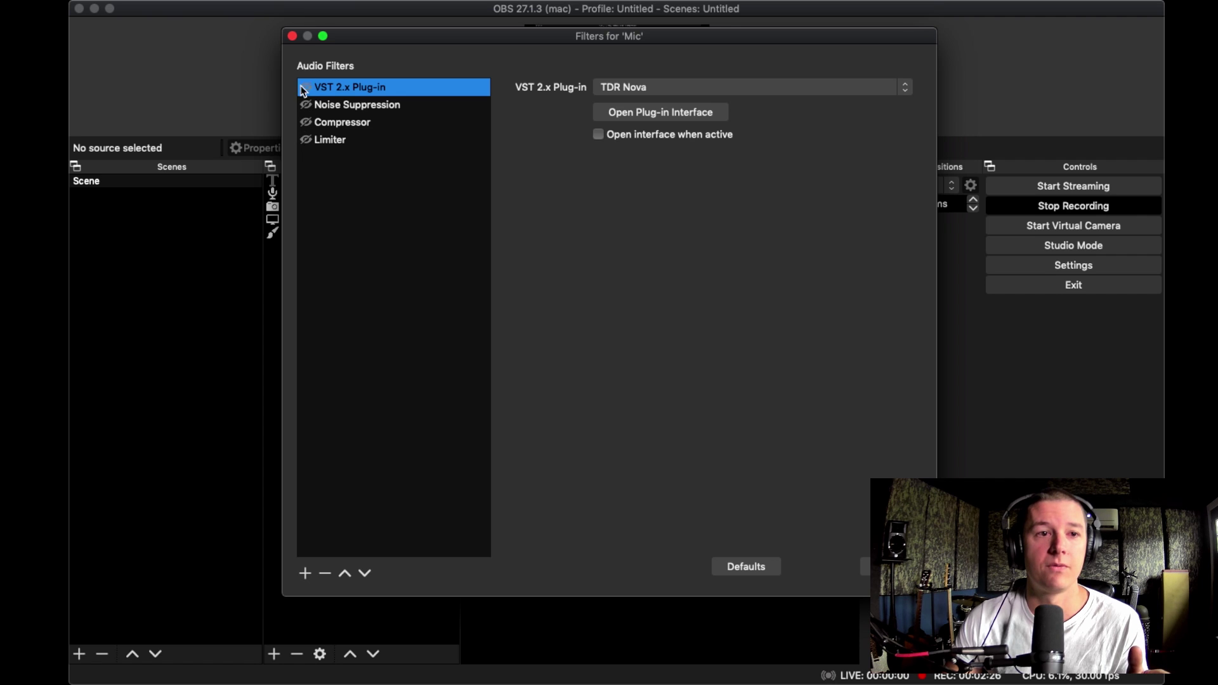
{"action": "left_click_drag", "start_coordinate": [343, 36], "coordinate": [399, 323]}
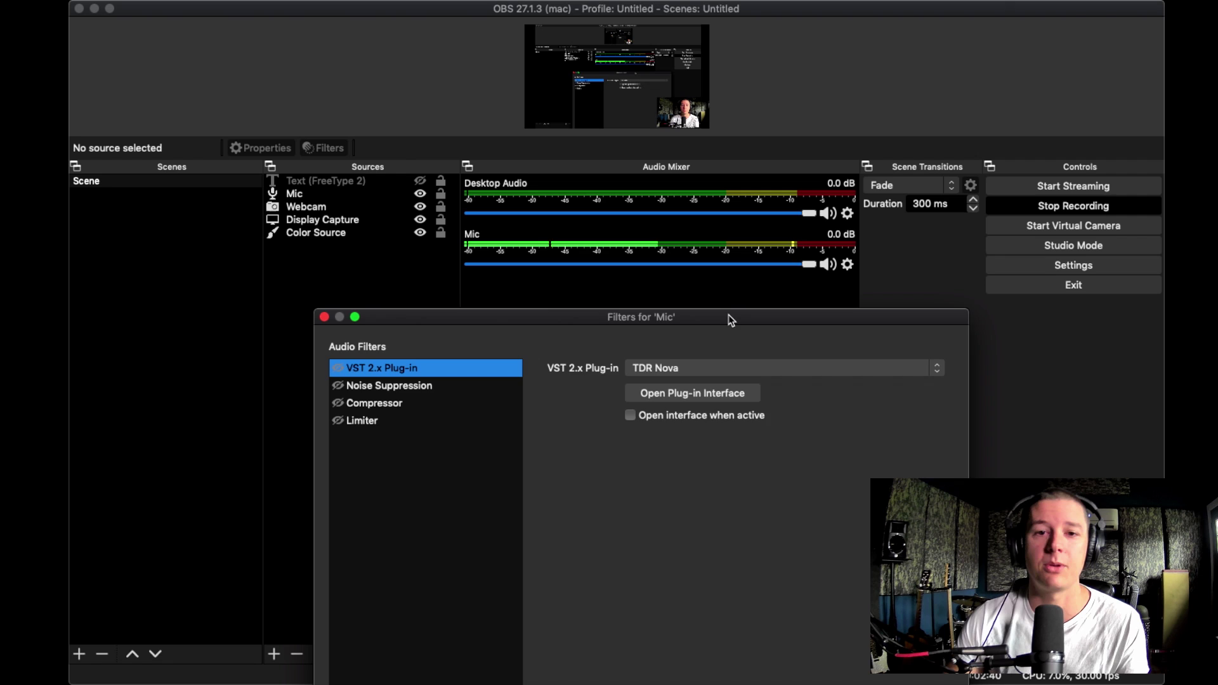
{"action": "left_click_drag", "start_coordinate": [730, 317], "coordinate": [725, 308]}
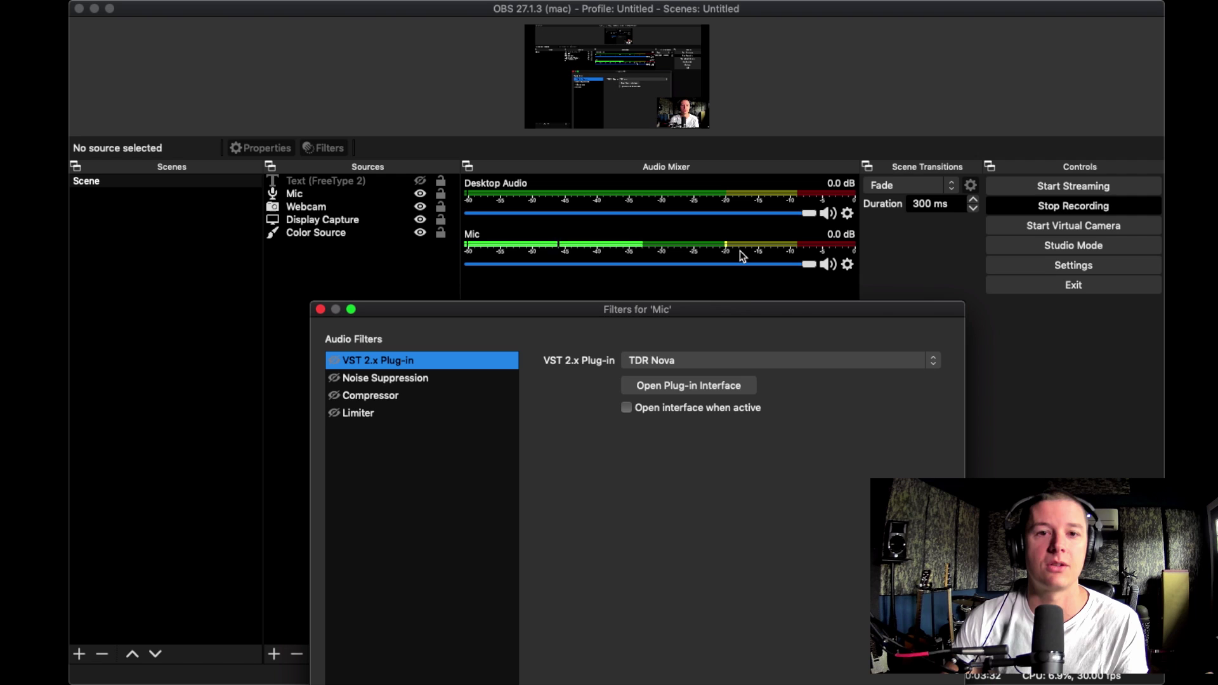
{"action": "left_click_drag", "start_coordinate": [755, 315], "coordinate": [749, 299]}
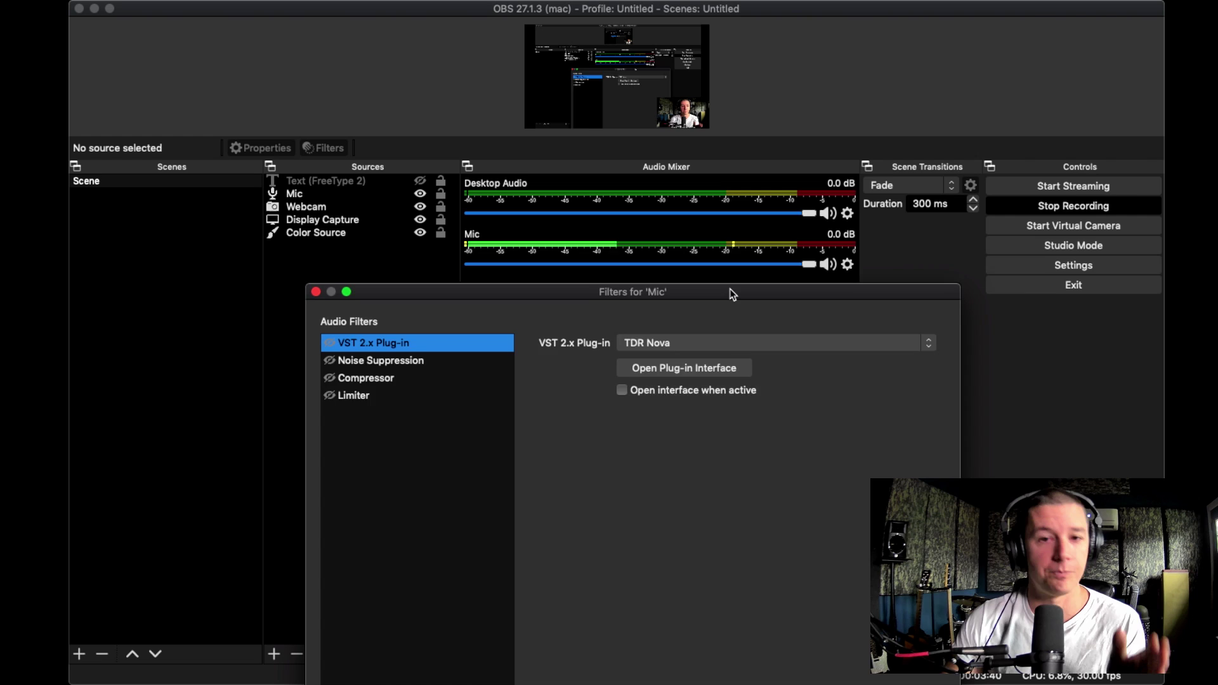
{"action": "left_click_drag", "start_coordinate": [729, 291], "coordinate": [743, 280]}
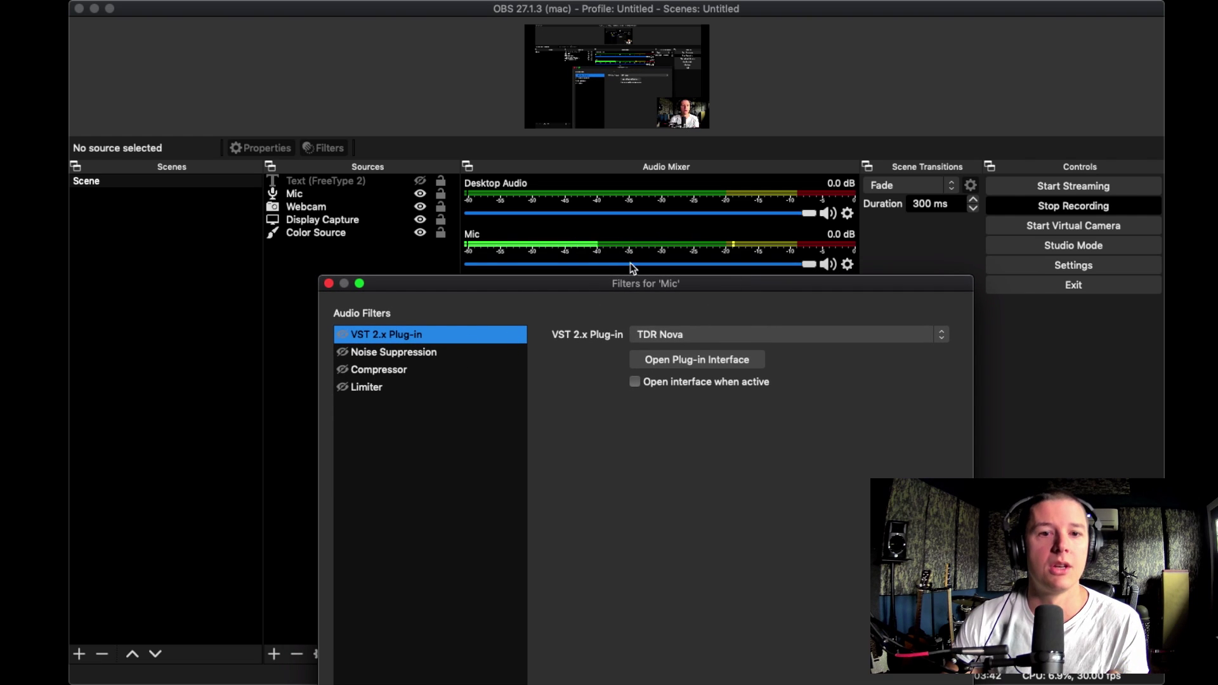
{"action": "left_click_drag", "start_coordinate": [632, 285], "coordinate": [627, 50]}
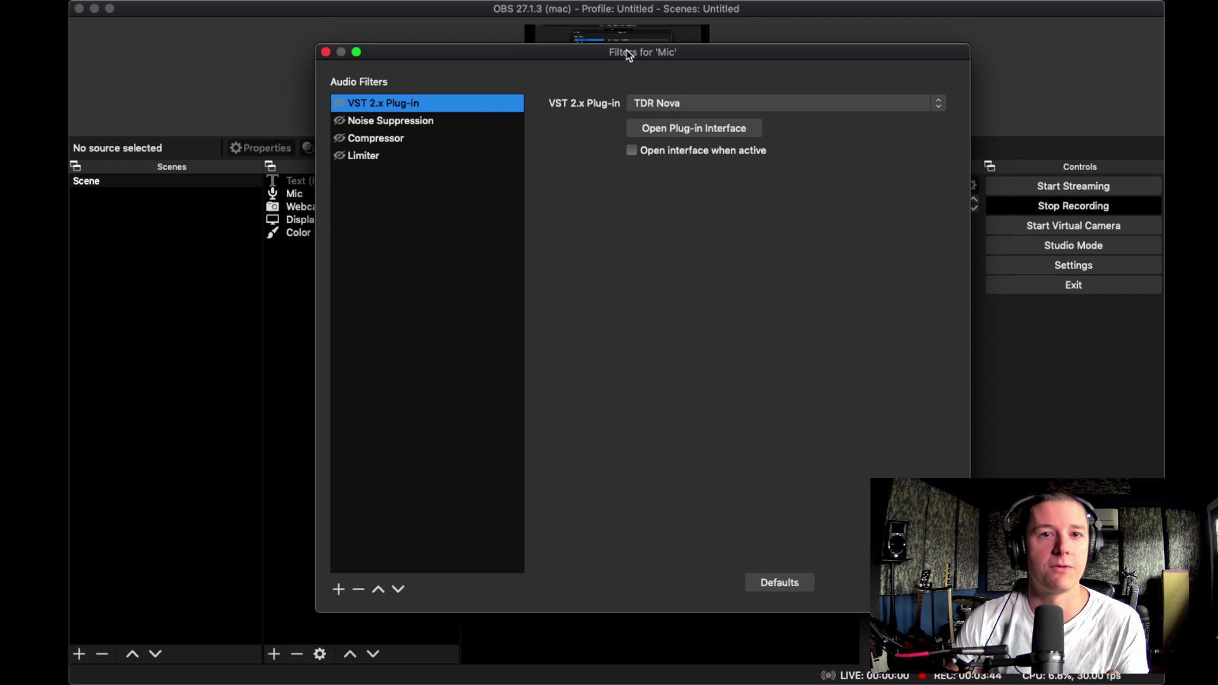
Step: Close and reopen the Mic filters window, browsing the add-filter list without adding anything
{"action": "left_click", "coordinate": [326, 52]}
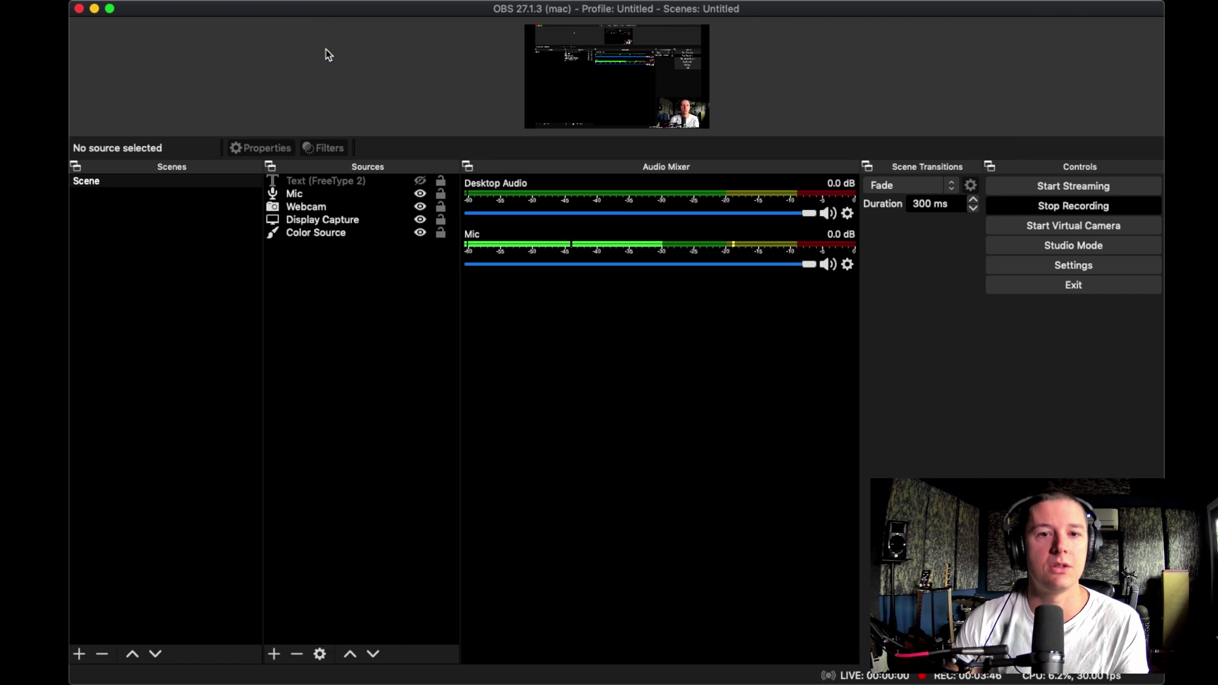
{"action": "left_click", "coordinate": [847, 264]}
{"action": "left_click", "coordinate": [894, 414]}
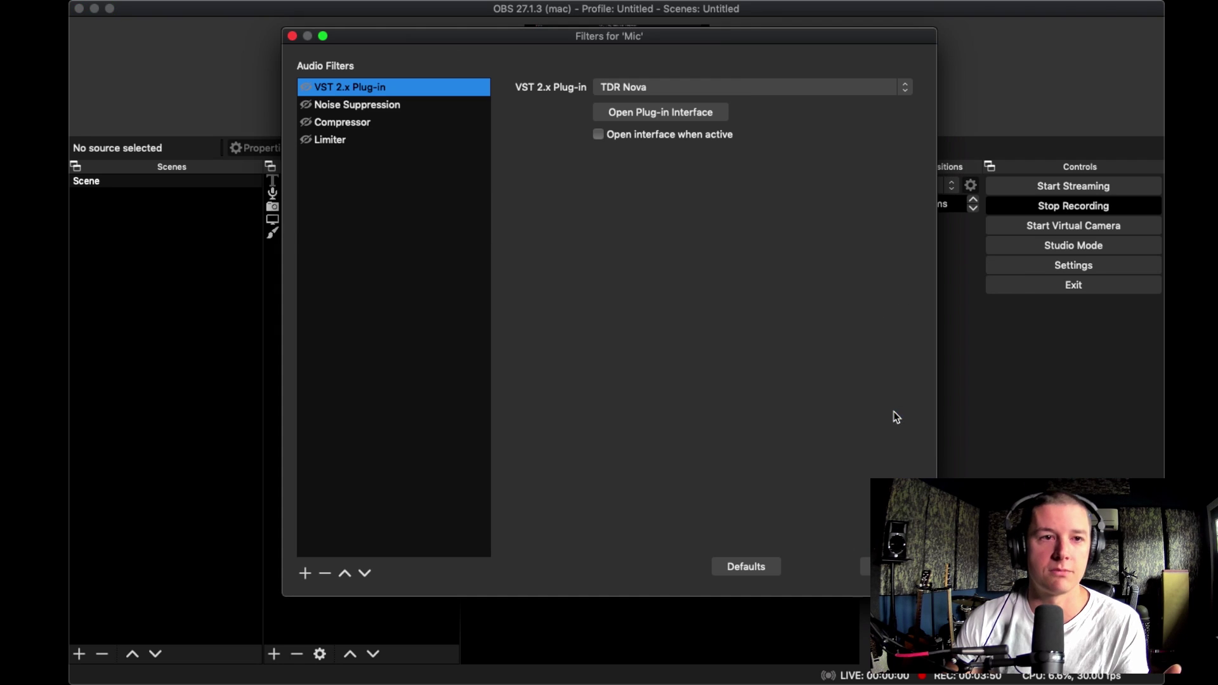
{"action": "left_click_drag", "start_coordinate": [379, 37], "coordinate": [390, 52]}
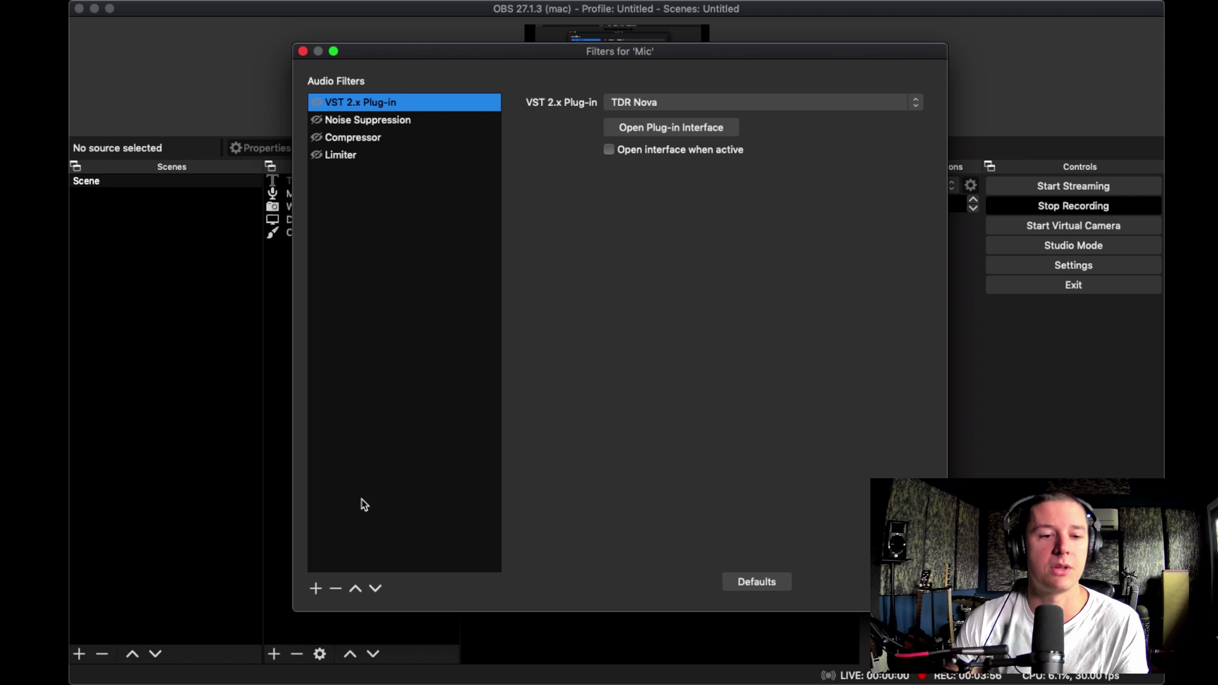
{"action": "left_click", "coordinate": [317, 589]}
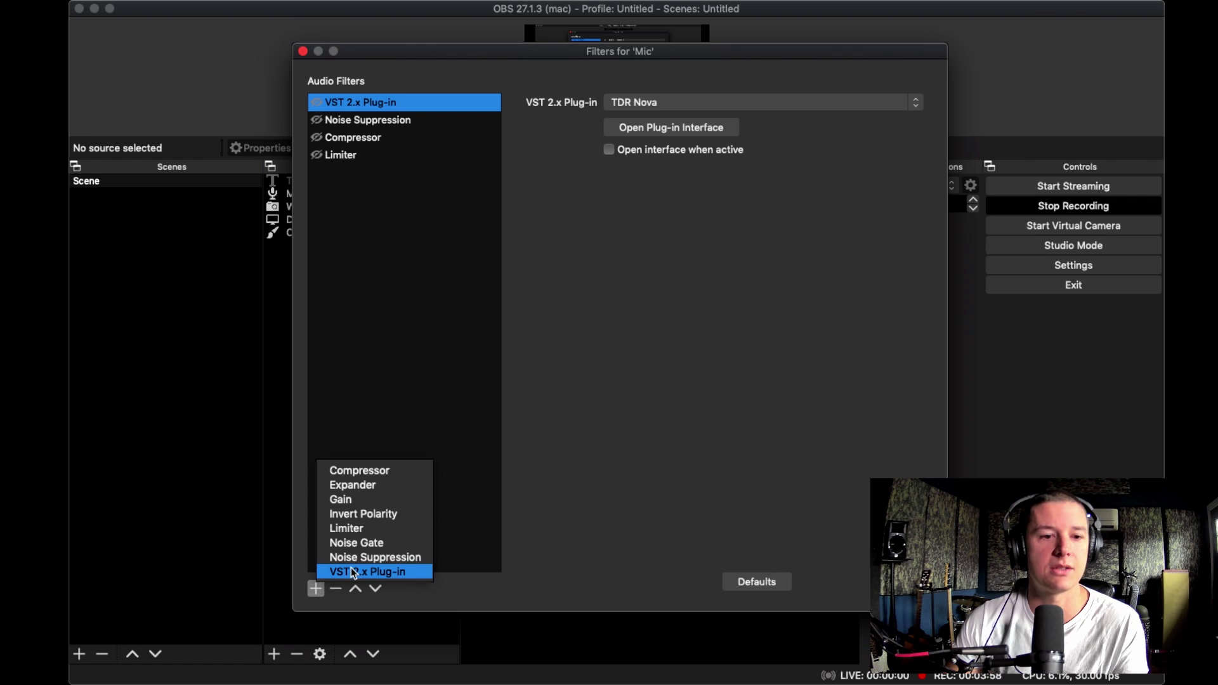
{"action": "key", "text": "Escape"}
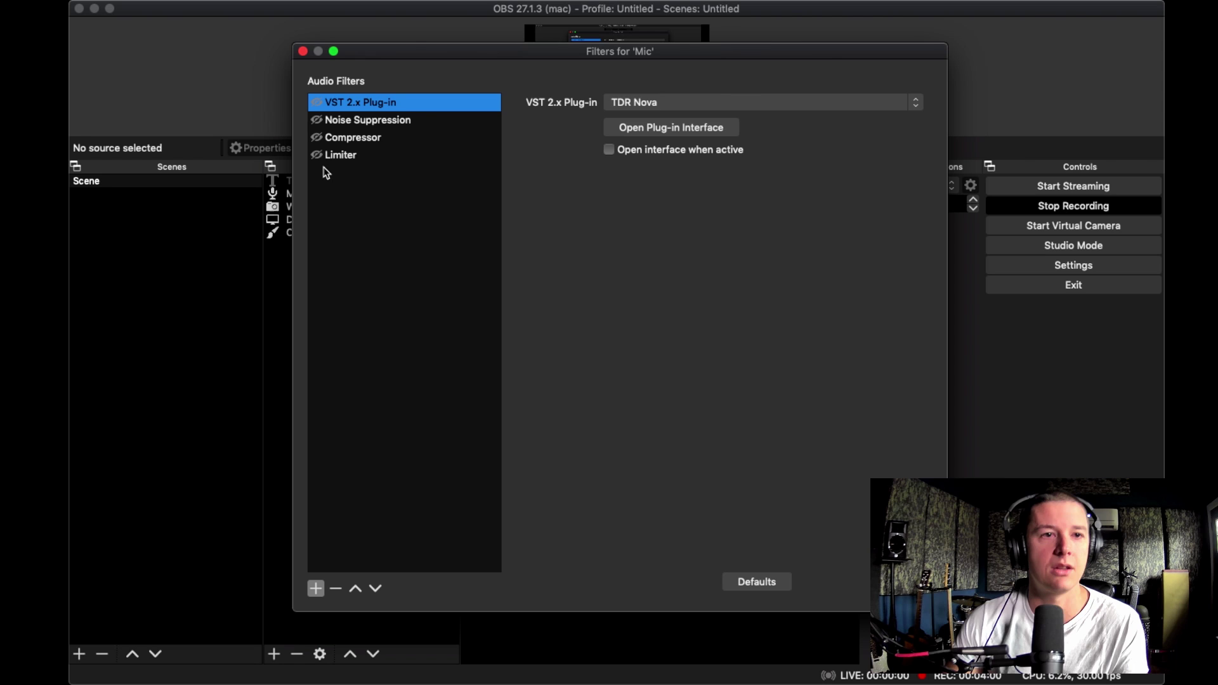
Step: Review the Noise Suppression, Compressor and Limiter filter settings
{"action": "left_click", "coordinate": [352, 121]}
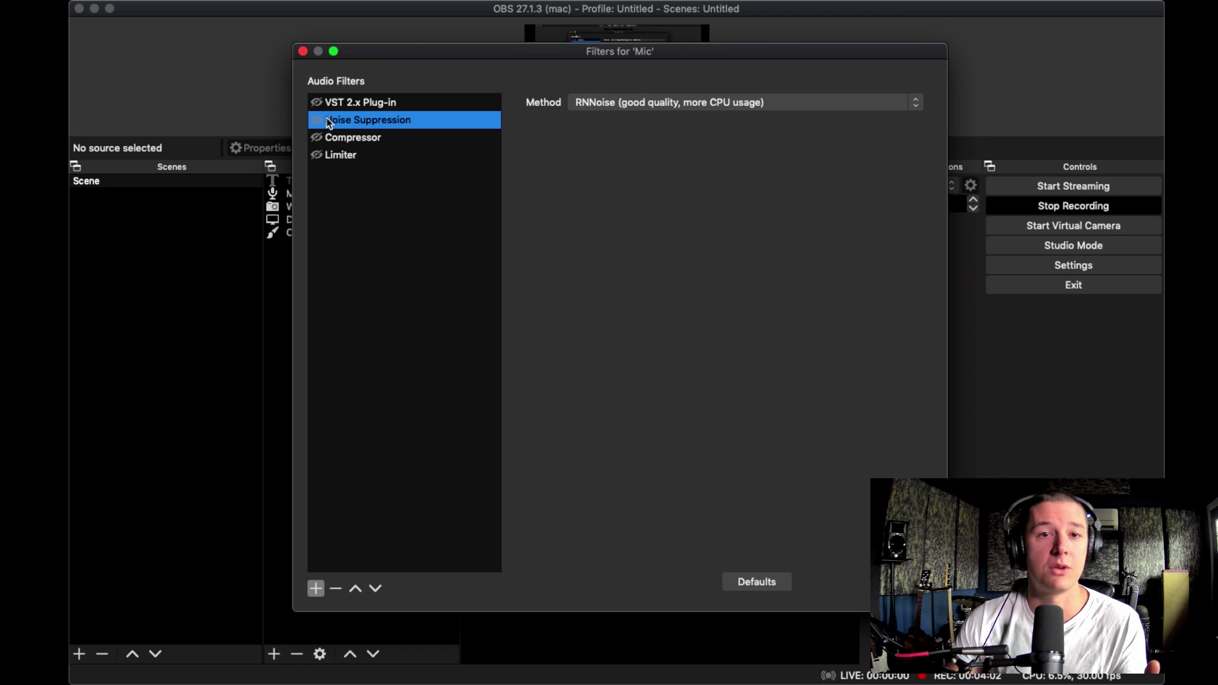
{"action": "left_click", "coordinate": [350, 138]}
{"action": "left_click", "coordinate": [352, 156]}
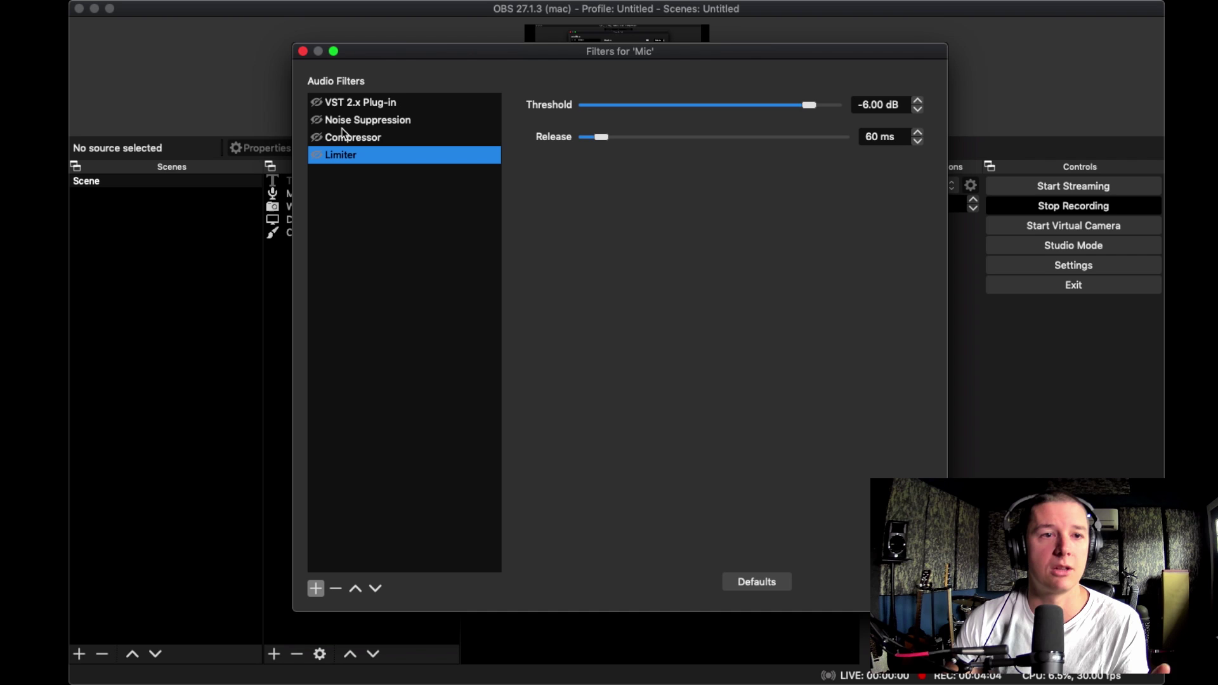
{"action": "mouse_move", "coordinate": [433, 54]}
{"action": "left_mouse_down"}
{"action": "mouse_move", "coordinate": [468, 332]}
{"action": "mouse_move", "coordinate": [447, 46]}
{"action": "left_mouse_up"}
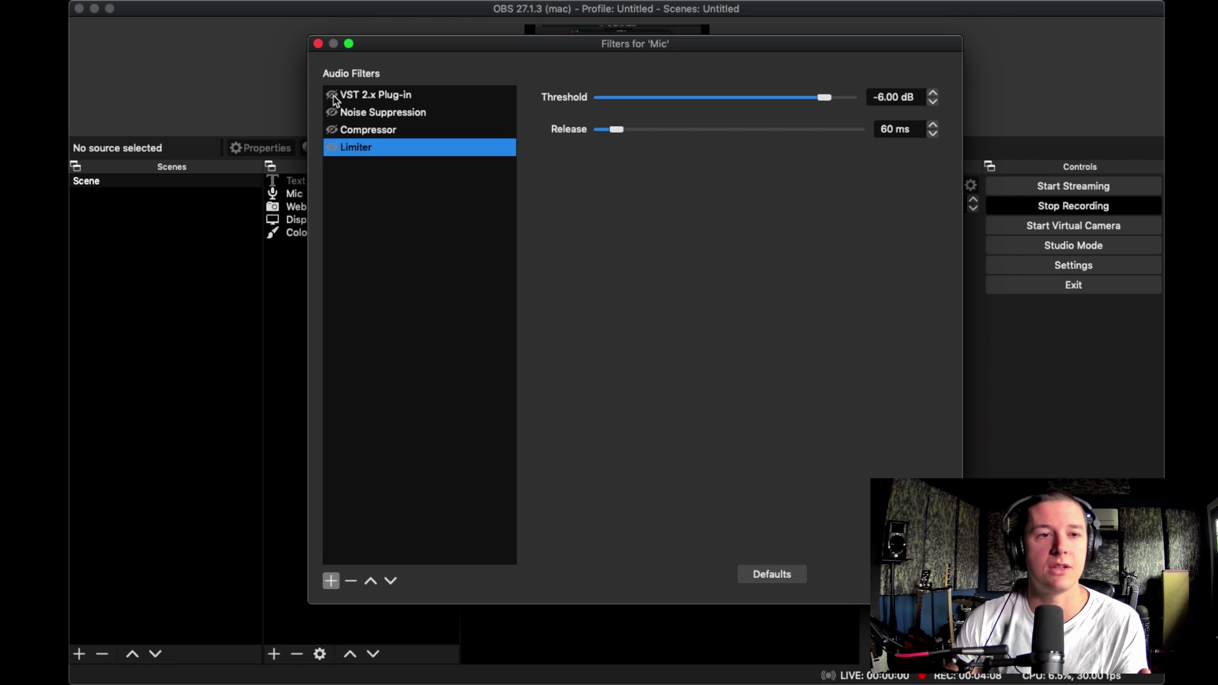
Step: Switch the disabled filters back on so all four Mic filters are active, then select TDR Nova
{"action": "left_click", "coordinate": [331, 95]}
{"action": "left_click", "coordinate": [331, 112]}
{"action": "left_click", "coordinate": [331, 129]}
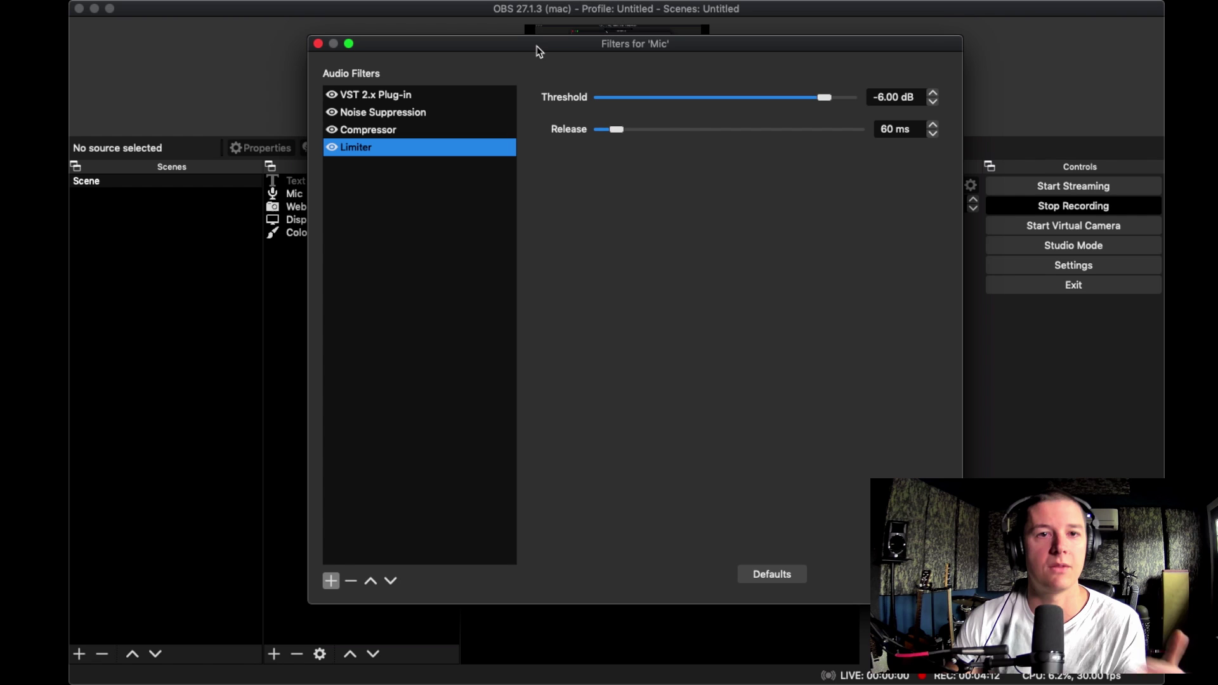
{"action": "left_click_drag", "start_coordinate": [538, 49], "coordinate": [535, 83]}
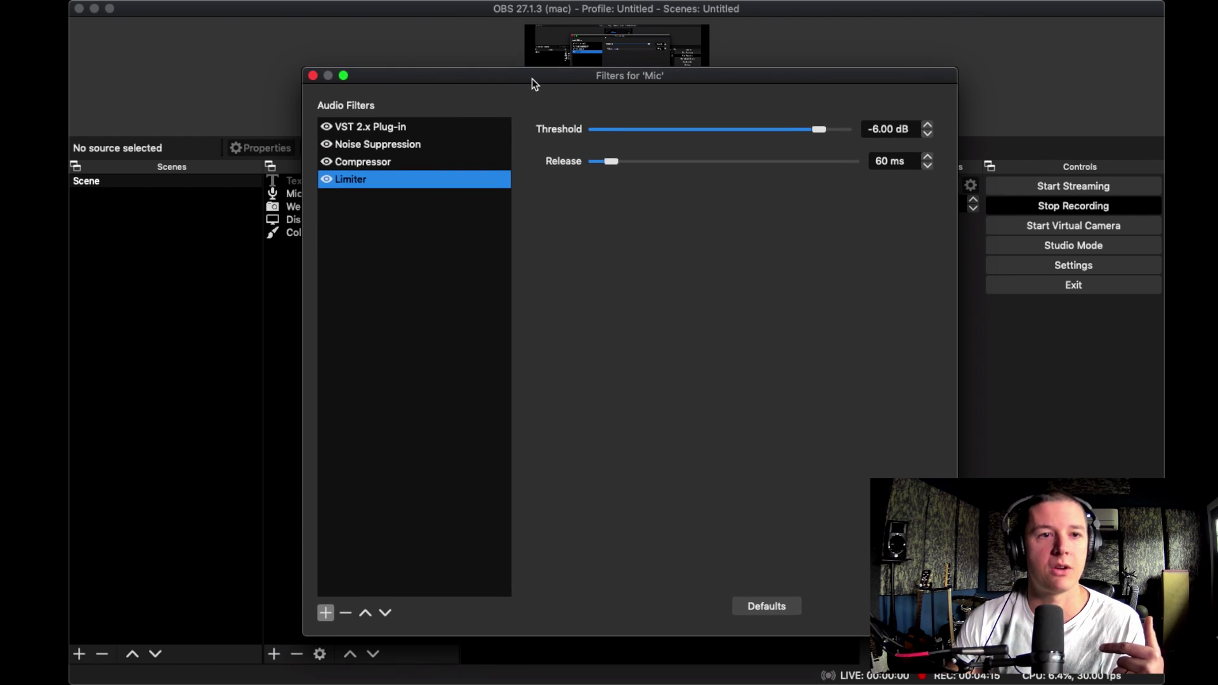
{"action": "left_click", "coordinate": [394, 127]}
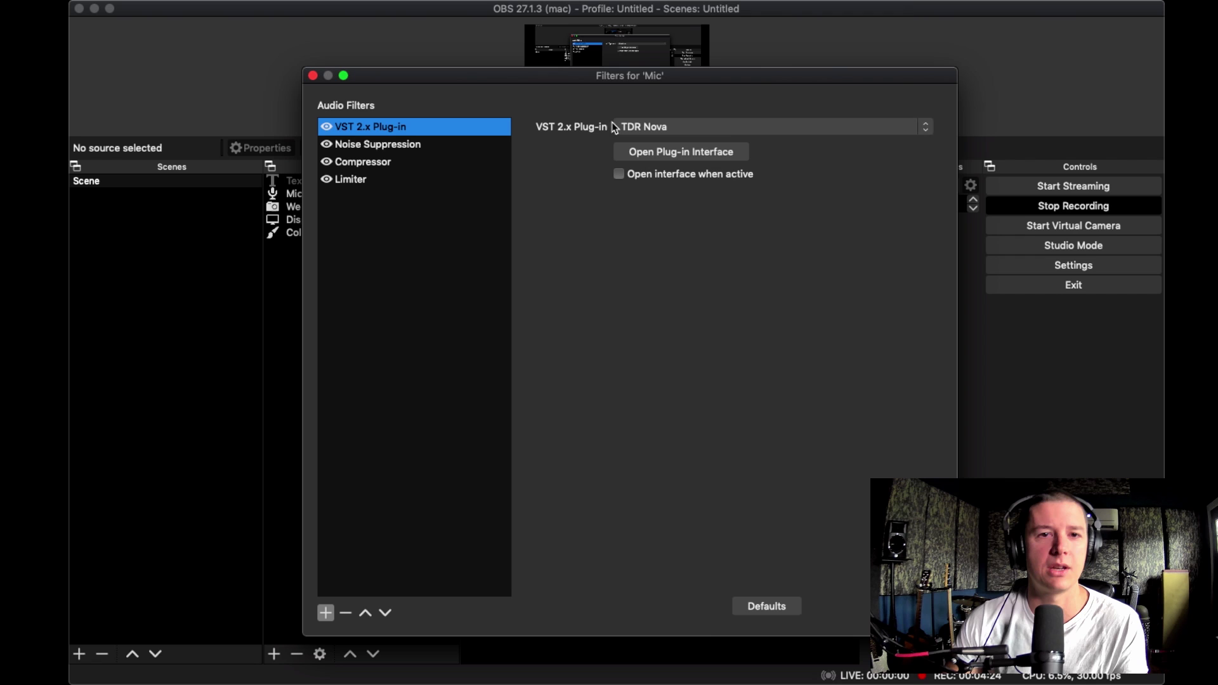
Step: Keep TDR Nova as the VST plug-in and open its equaliser interface fully in view
{"action": "left_click", "coordinate": [683, 127]}
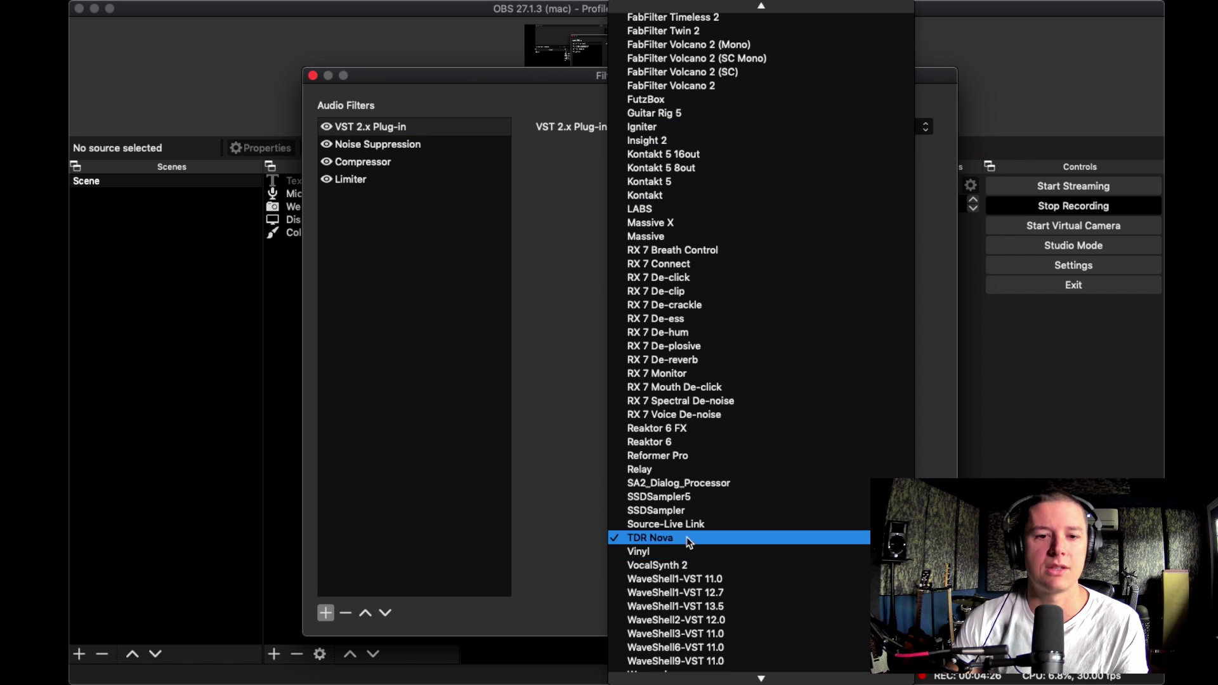
{"action": "left_click", "coordinate": [557, 412]}
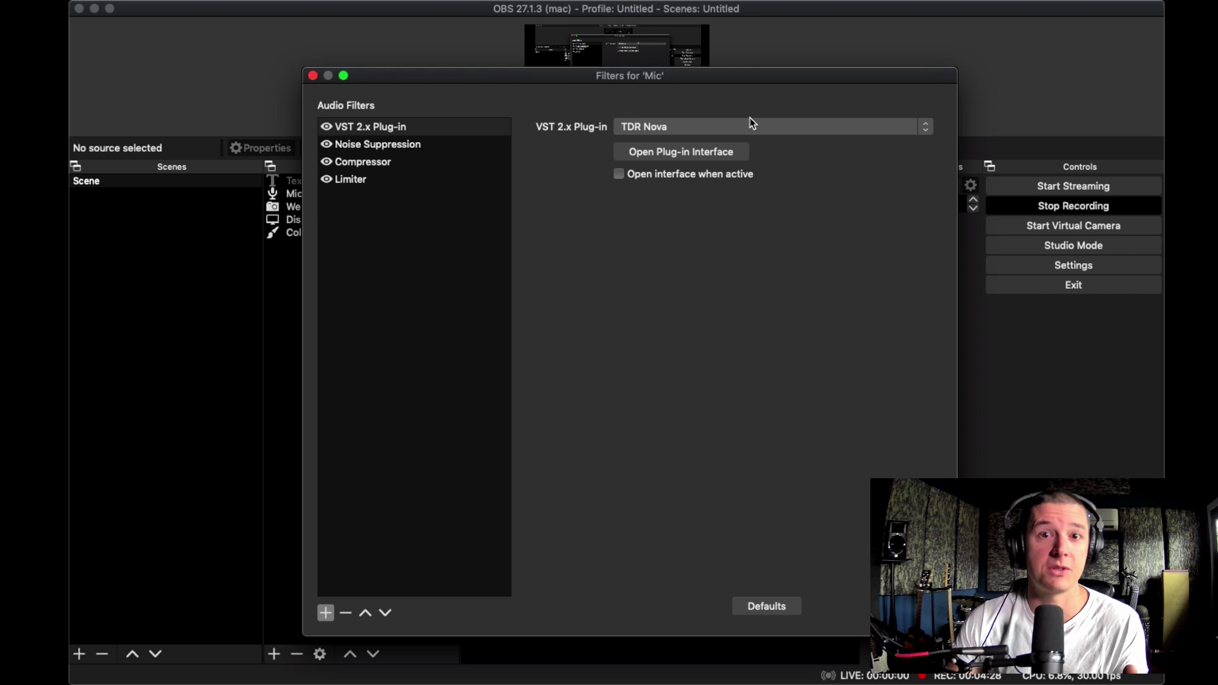
{"action": "left_click", "coordinate": [677, 153]}
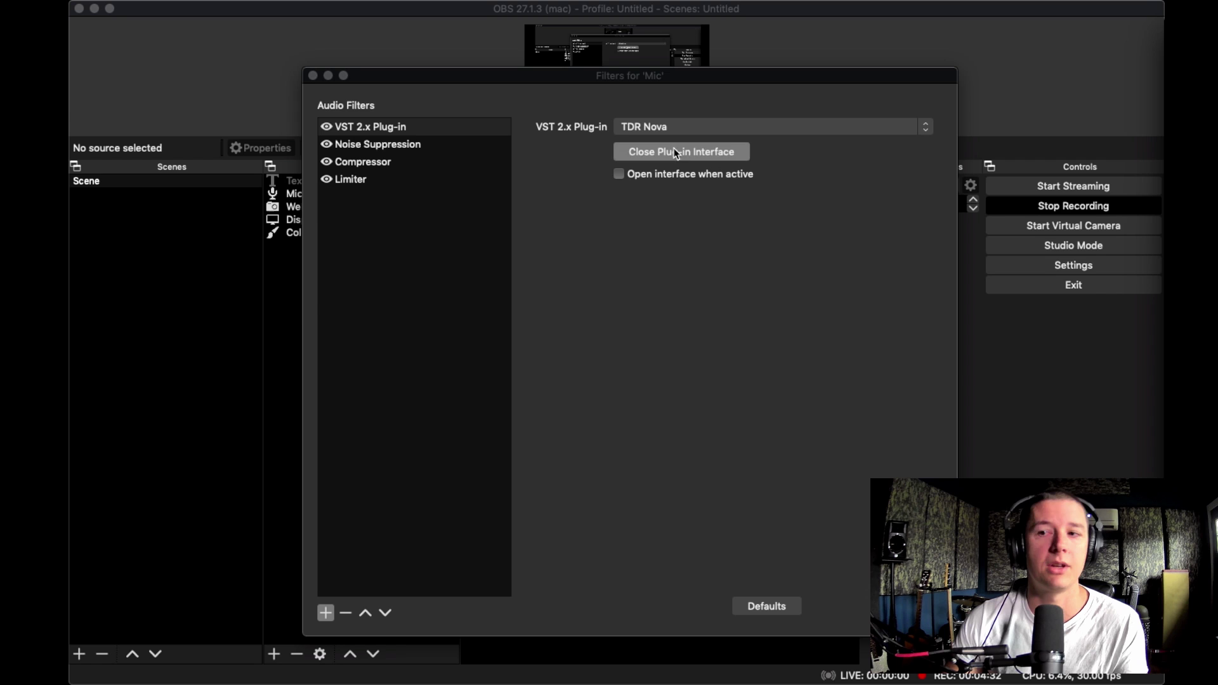
{"action": "left_click_drag", "start_coordinate": [930, 115], "coordinate": [531, 100]}
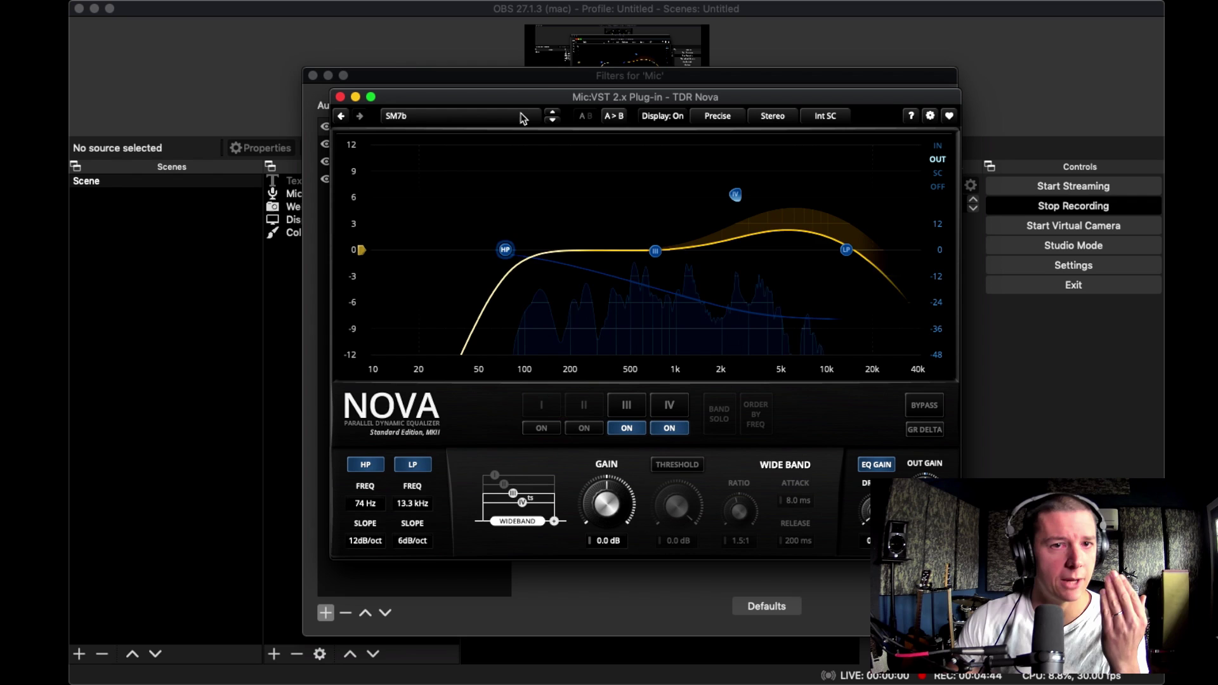
Step: Keep the SM7b preset loaded and select band IV to show its 2457 Hz, +6.4 dB settings
{"action": "left_click", "coordinate": [523, 117]}
{"action": "scroll", "coordinate": [490, 43], "scroll_direction": "up", "scroll_amount": 3}
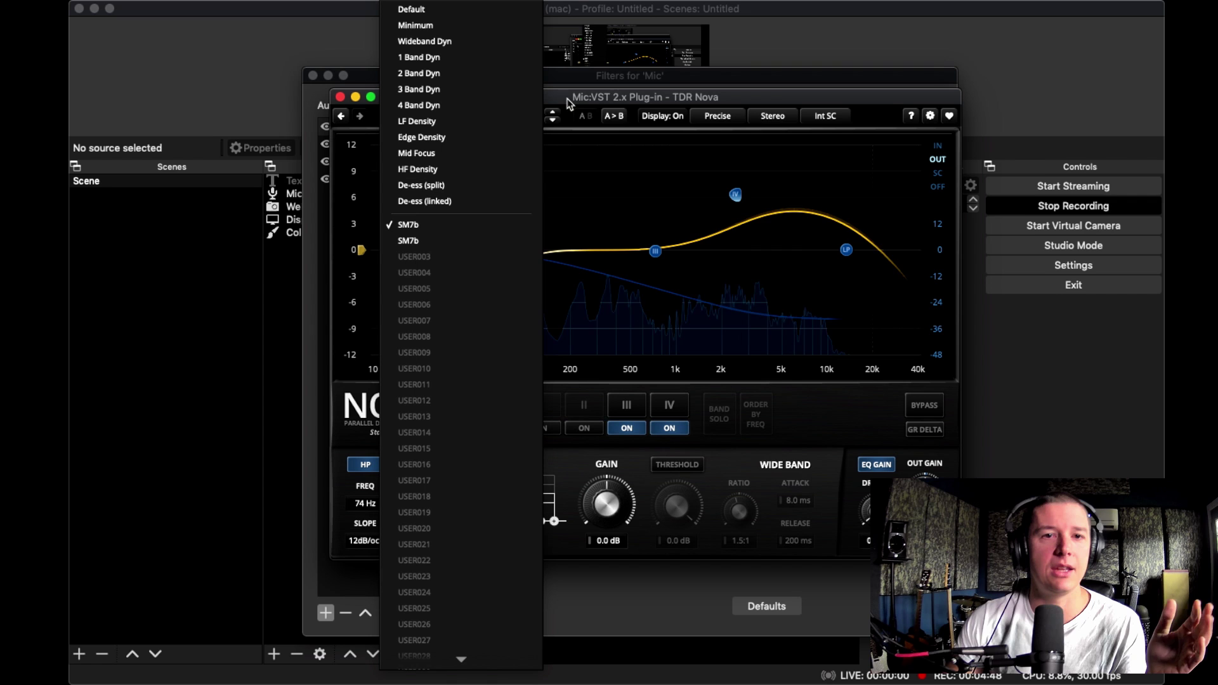
{"action": "left_click", "coordinate": [764, 187]}
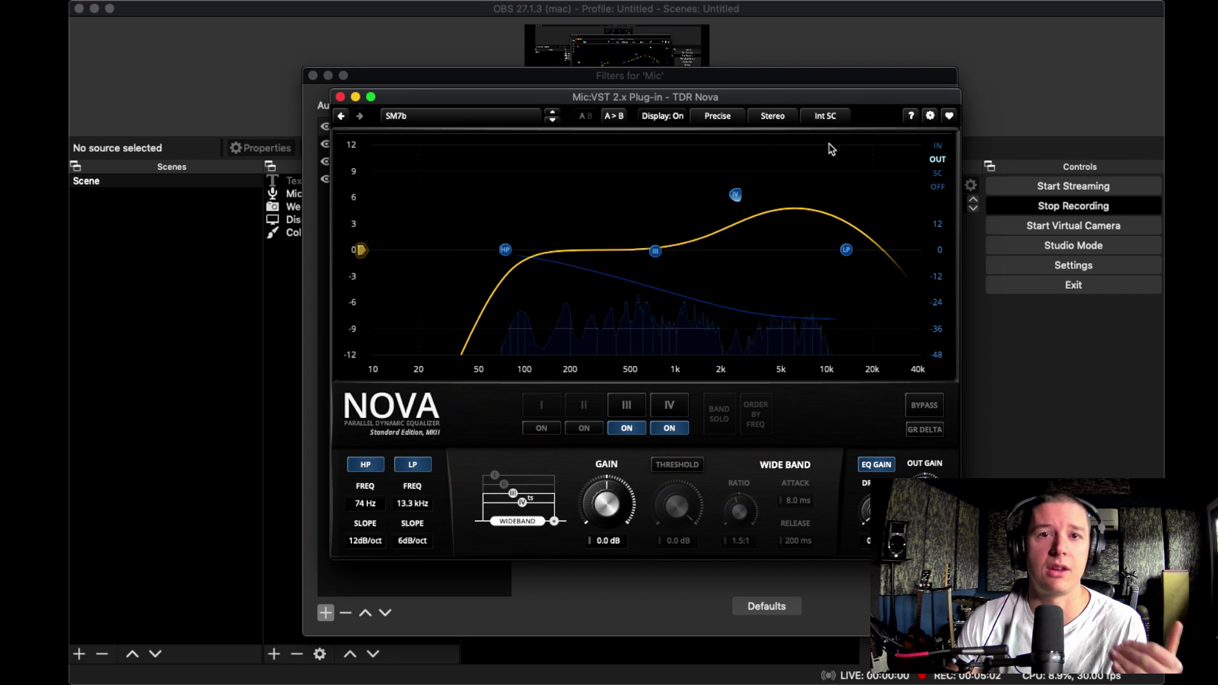
{"action": "left_click_drag", "start_coordinate": [861, 99], "coordinate": [868, 94]}
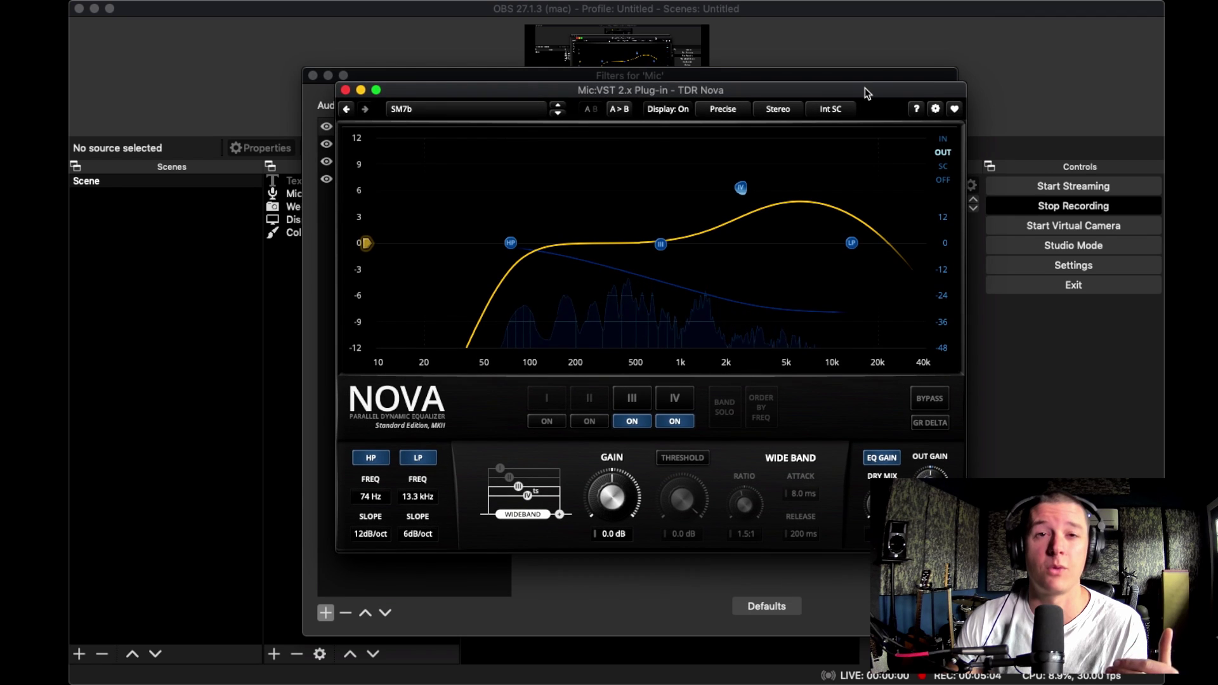
{"action": "left_click", "coordinate": [741, 187]}
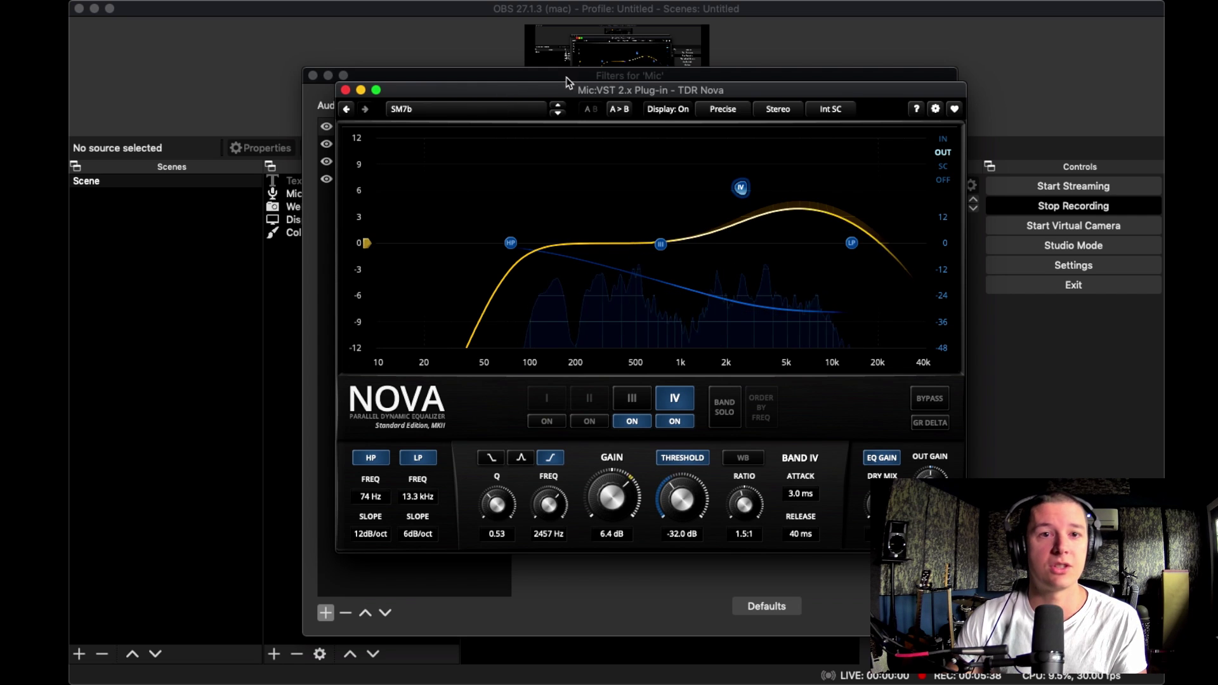
{"action": "left_click_drag", "start_coordinate": [561, 95], "coordinate": [565, 87]}
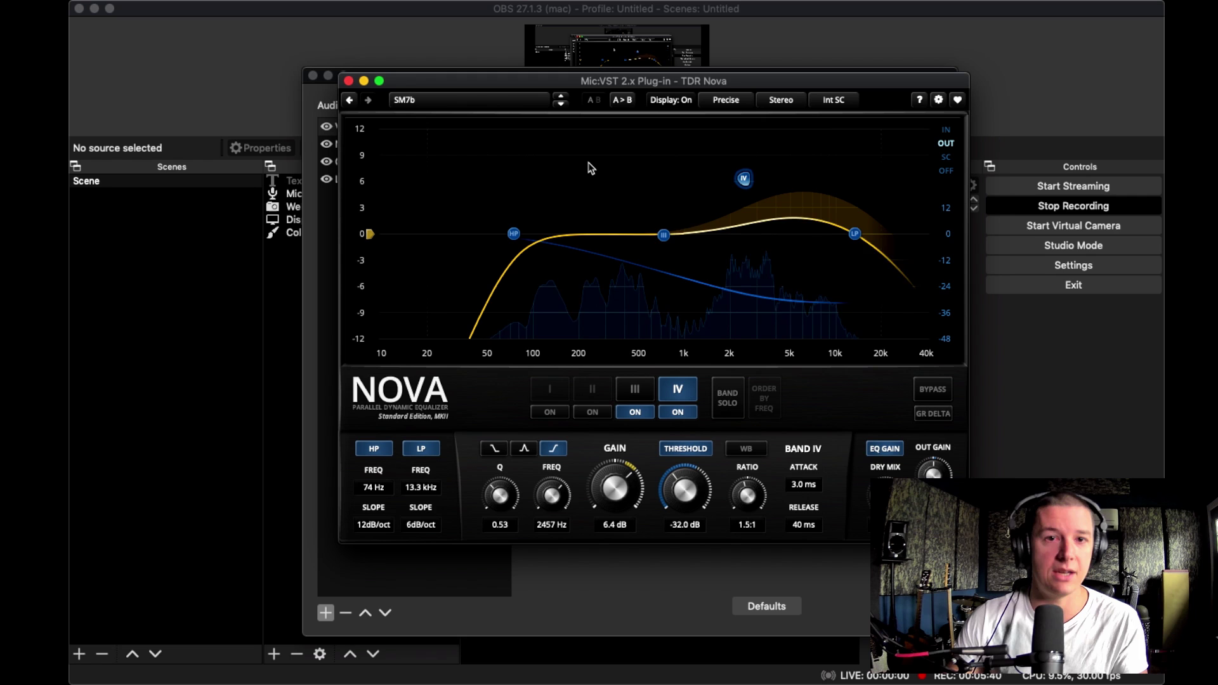
{"action": "key", "text": "super+s"}
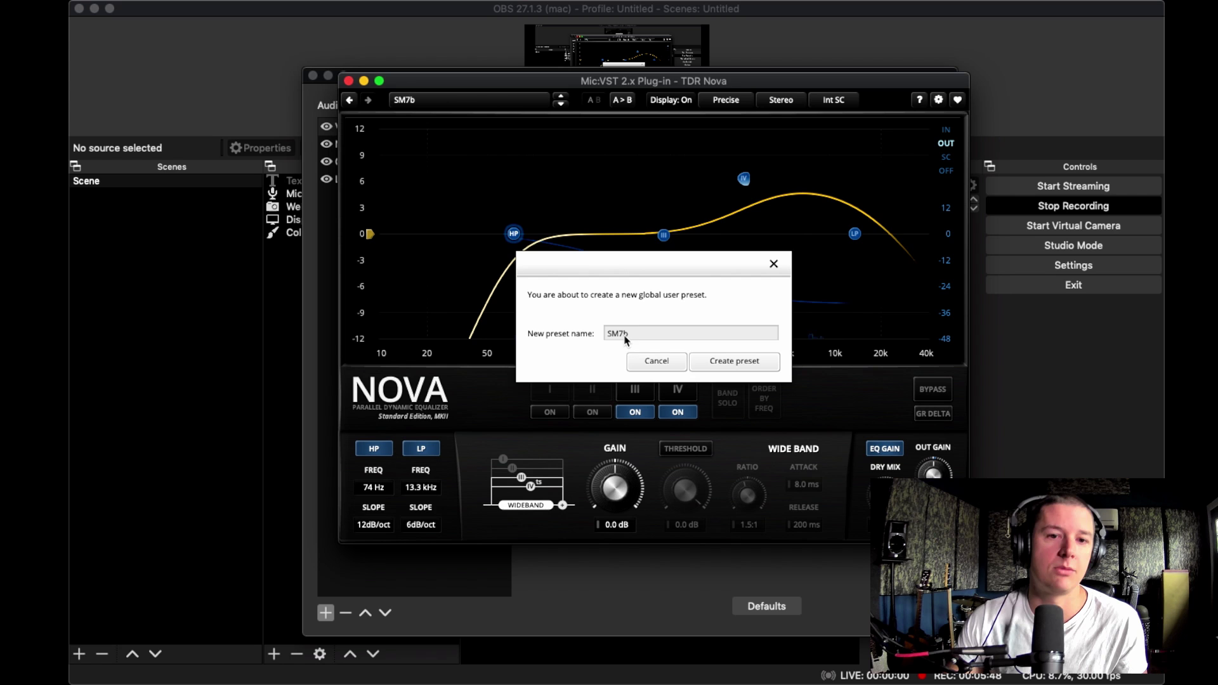
{"action": "left_click", "coordinate": [671, 367]}
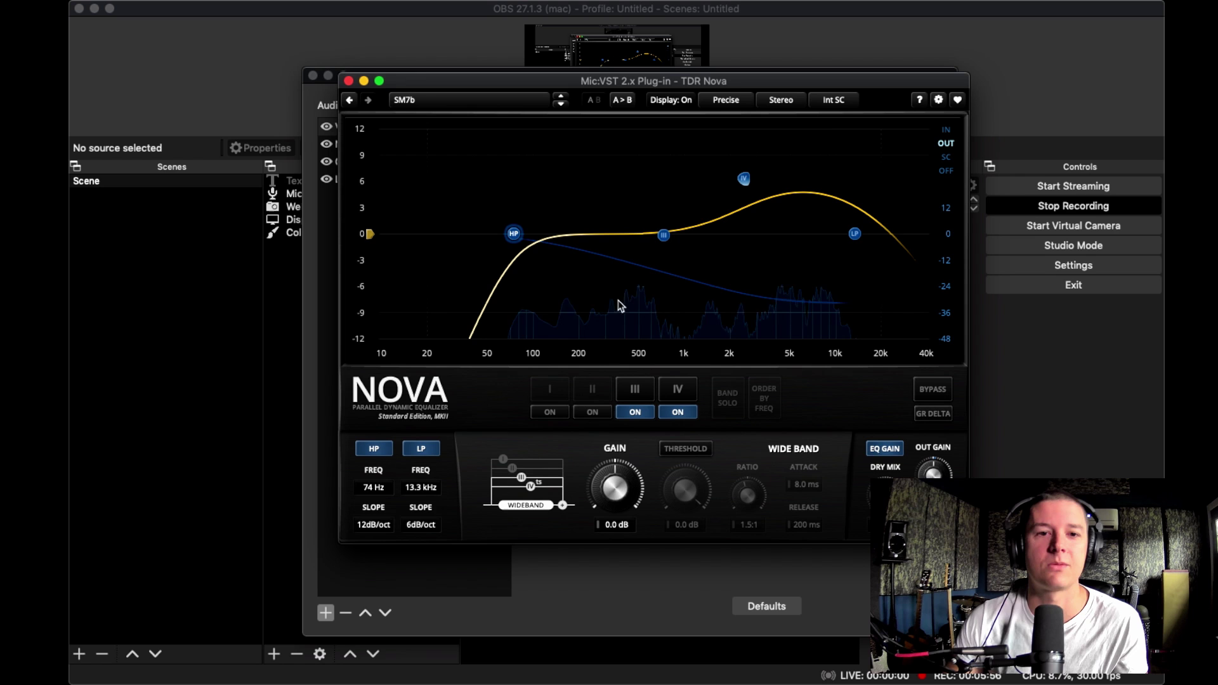
{"action": "left_click", "coordinate": [744, 181]}
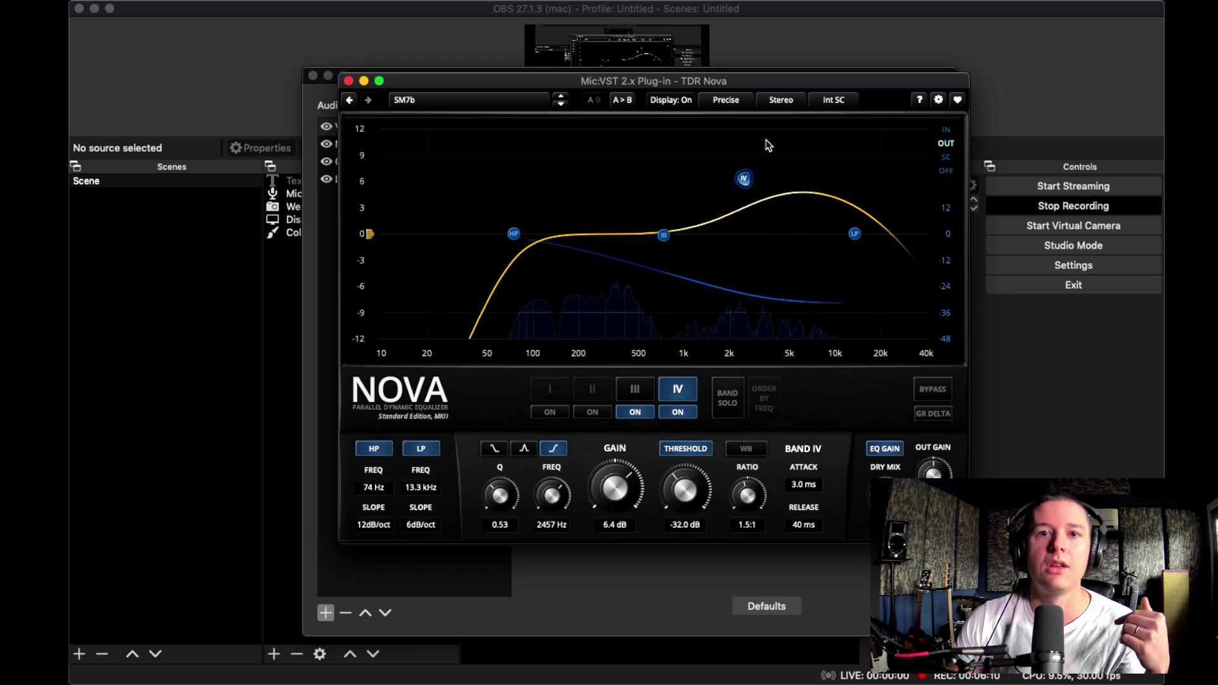
{"action": "left_click_drag", "start_coordinate": [753, 89], "coordinate": [783, 153]}
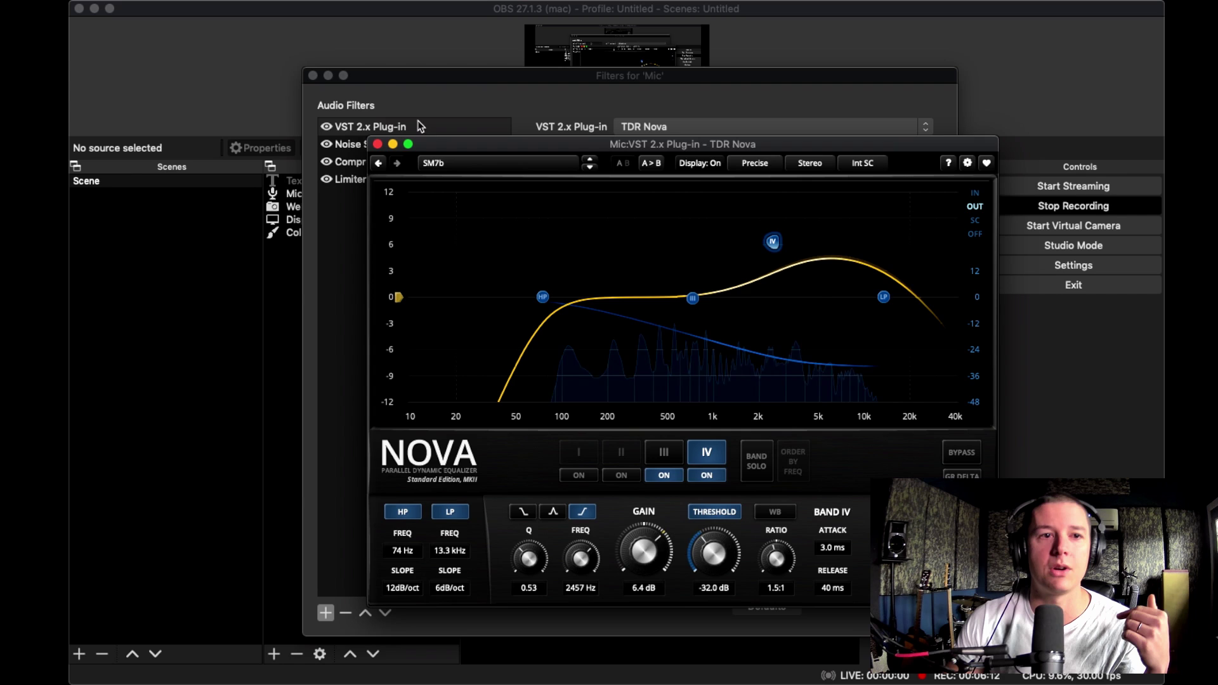
Step: Lower TDR Nova's band IV threshold from -32.0 dB to -36.7 dB
{"action": "left_click", "coordinate": [326, 129]}
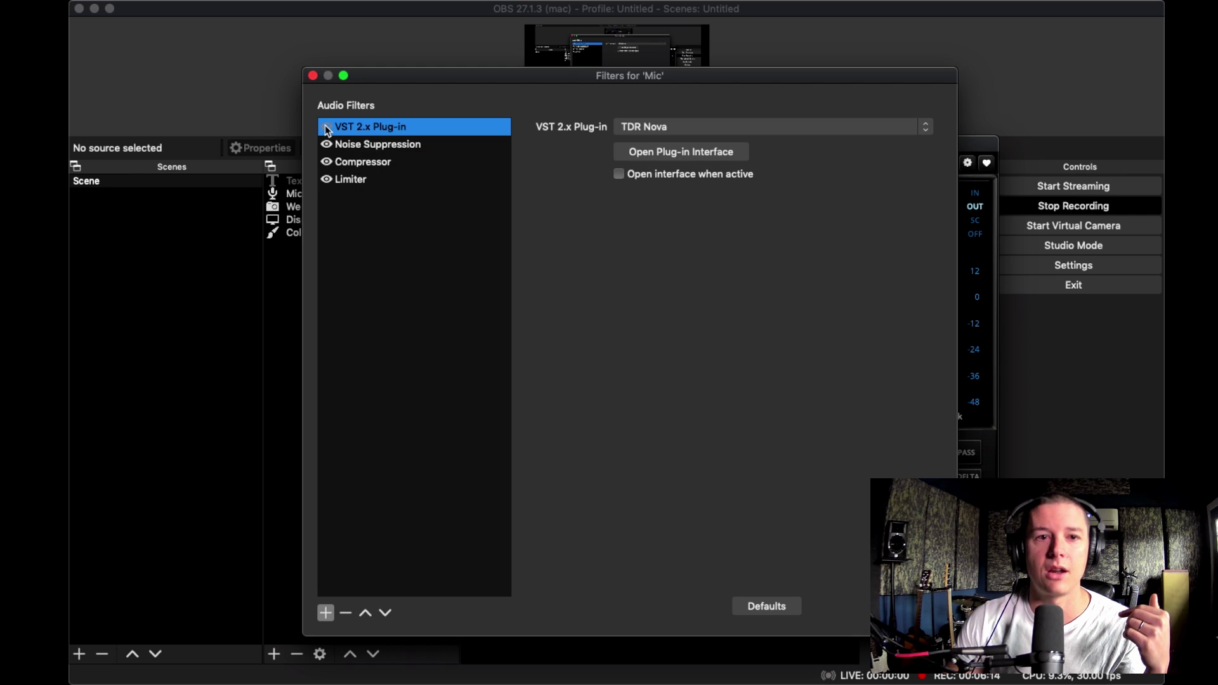
{"action": "left_click", "coordinate": [981, 142]}
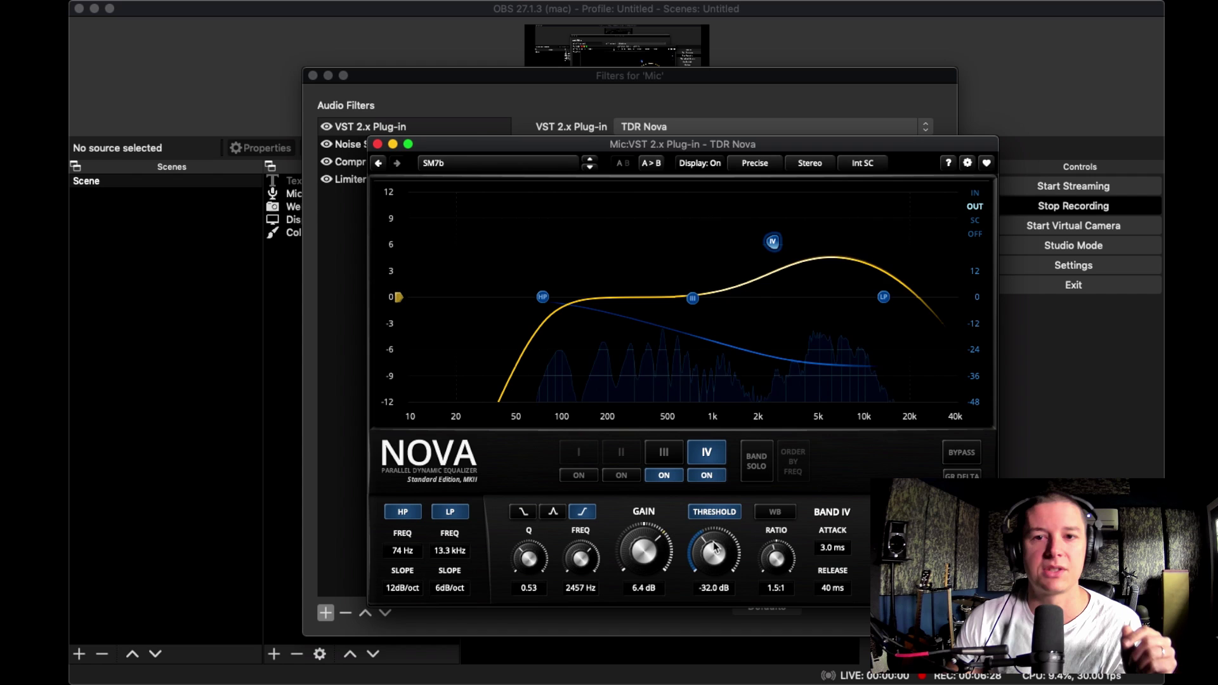
{"action": "mouse_move", "coordinate": [715, 547]}
{"action": "left_mouse_down"}
{"action": "mouse_move", "coordinate": [698, 634]}
{"action": "mouse_move", "coordinate": [716, 540]}
{"action": "mouse_move", "coordinate": [714, 571]}
{"action": "left_mouse_up"}
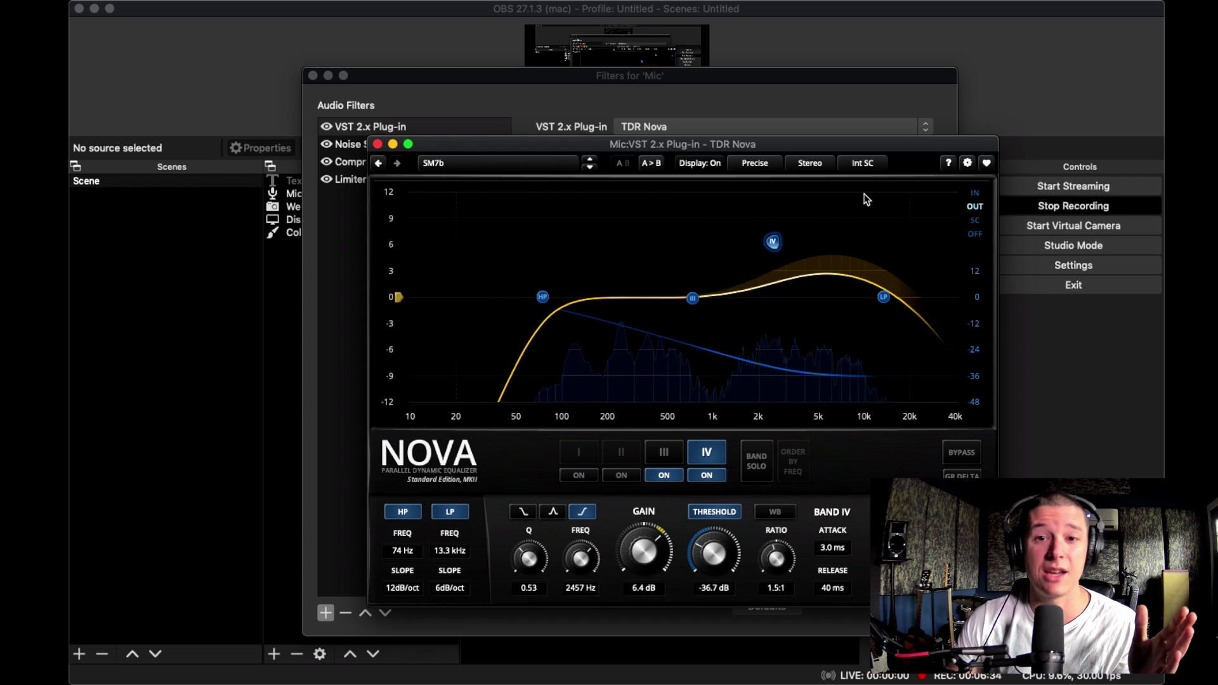
{"action": "left_click_drag", "start_coordinate": [875, 146], "coordinate": [860, 124]}
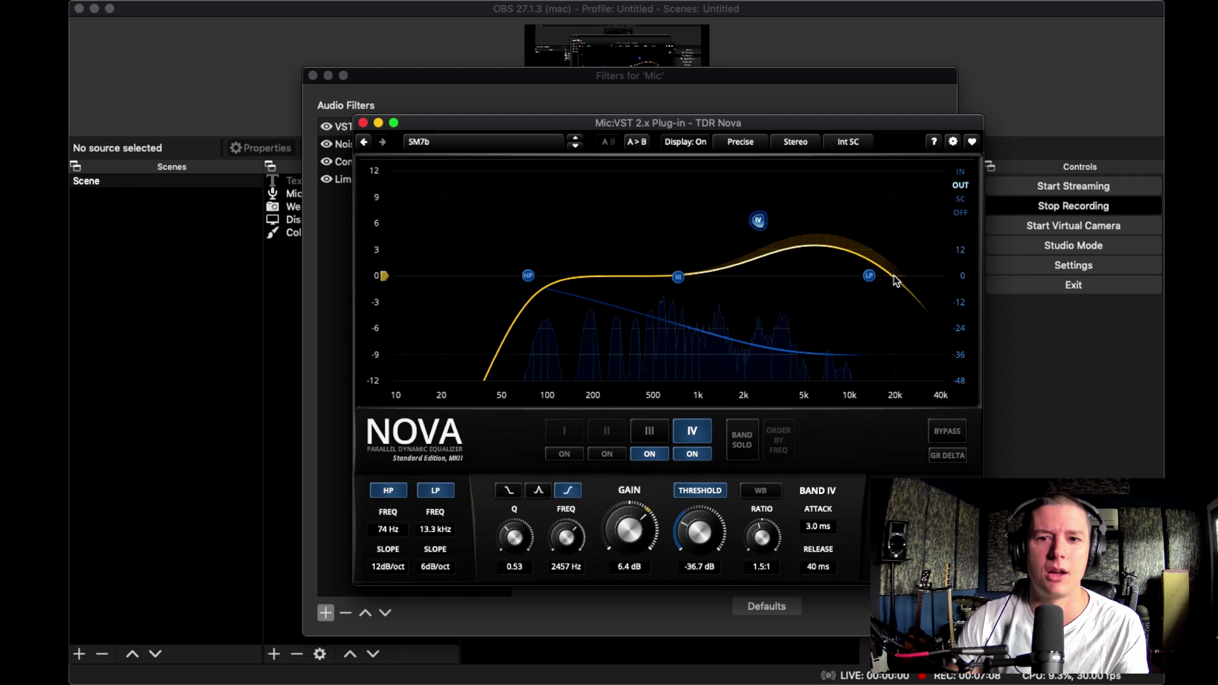
Step: Move the high-pass cutoff to 69 Hz, select band III, then bring the Mic filters dialog forward
{"action": "left_click", "coordinate": [870, 277]}
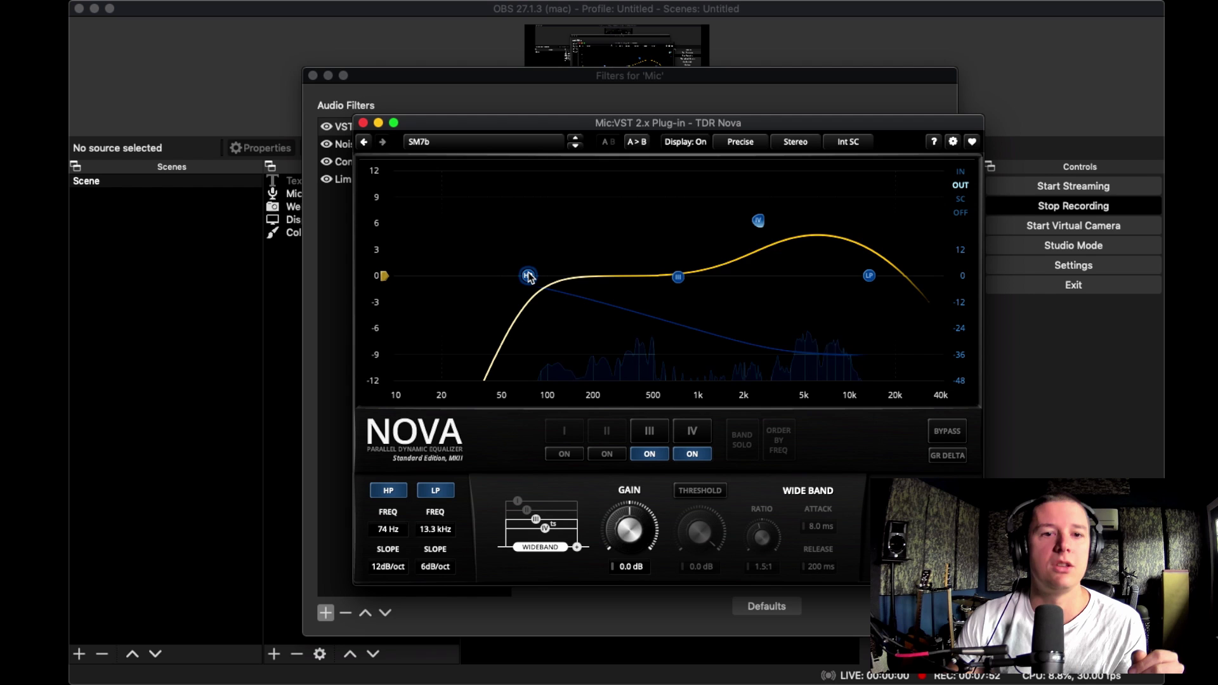
{"action": "mouse_move", "coordinate": [529, 277]}
{"action": "left_mouse_down"}
{"action": "mouse_move", "coordinate": [584, 277]}
{"action": "mouse_move", "coordinate": [501, 267]}
{"action": "mouse_move", "coordinate": [524, 269]}
{"action": "left_mouse_up"}
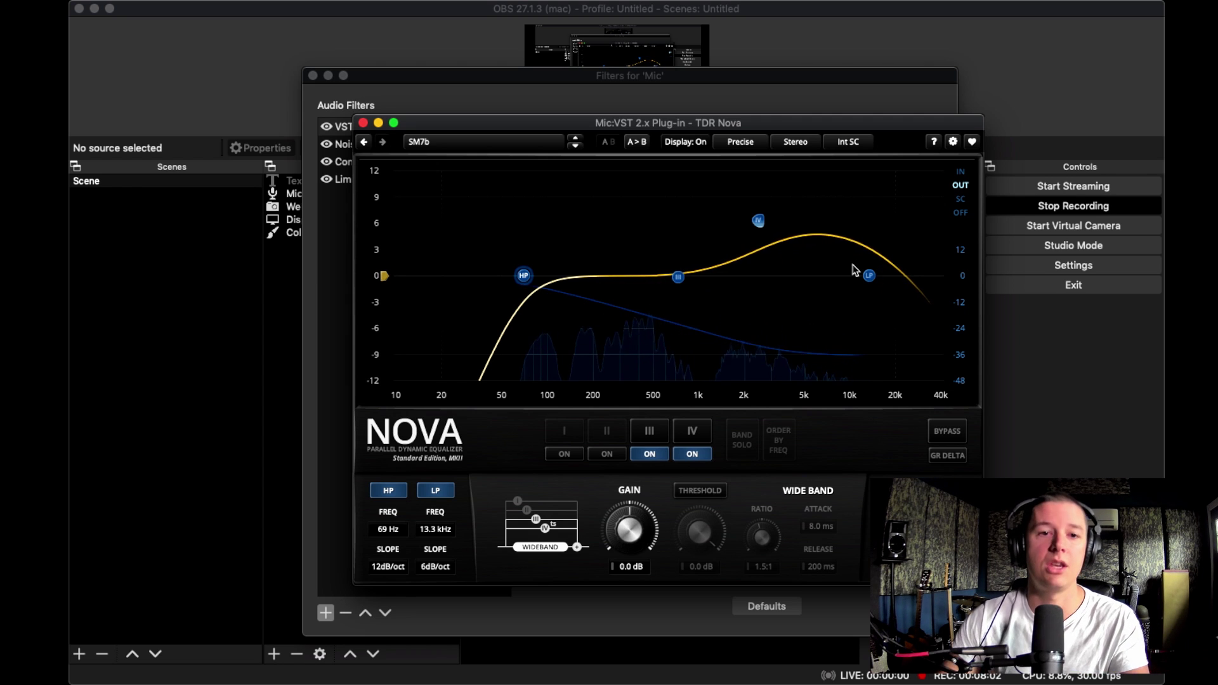
{"action": "left_click", "coordinate": [678, 277]}
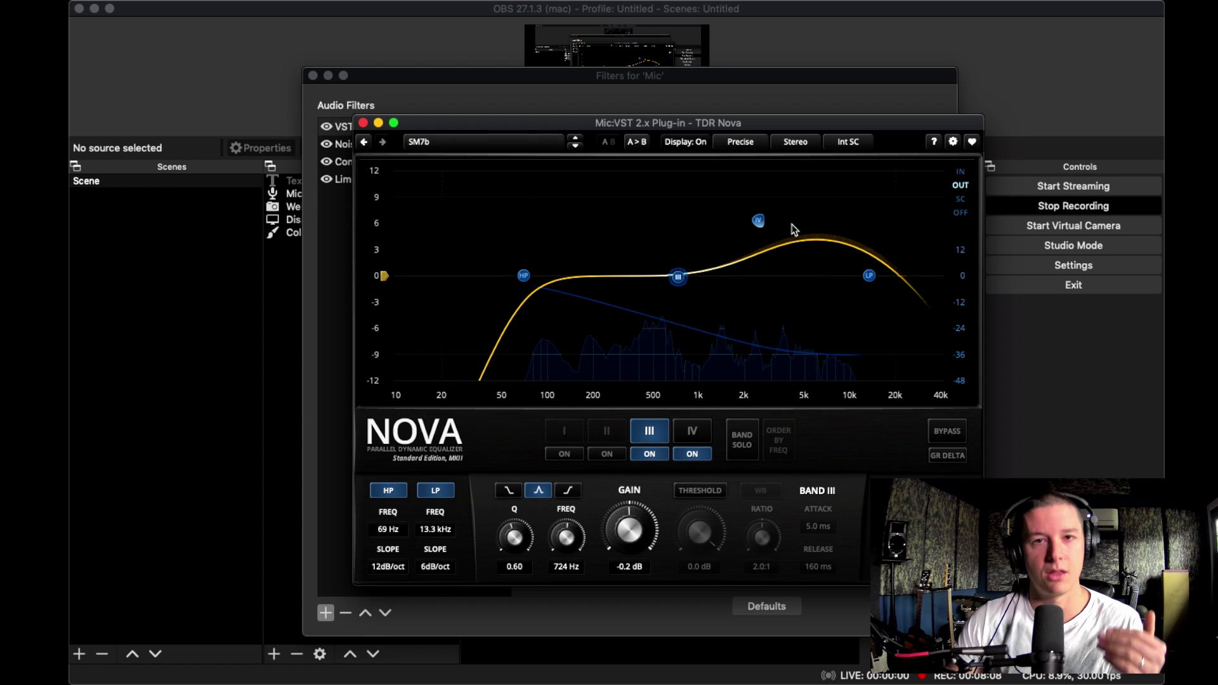
{"action": "left_click_drag", "start_coordinate": [449, 123], "coordinate": [556, 175]}
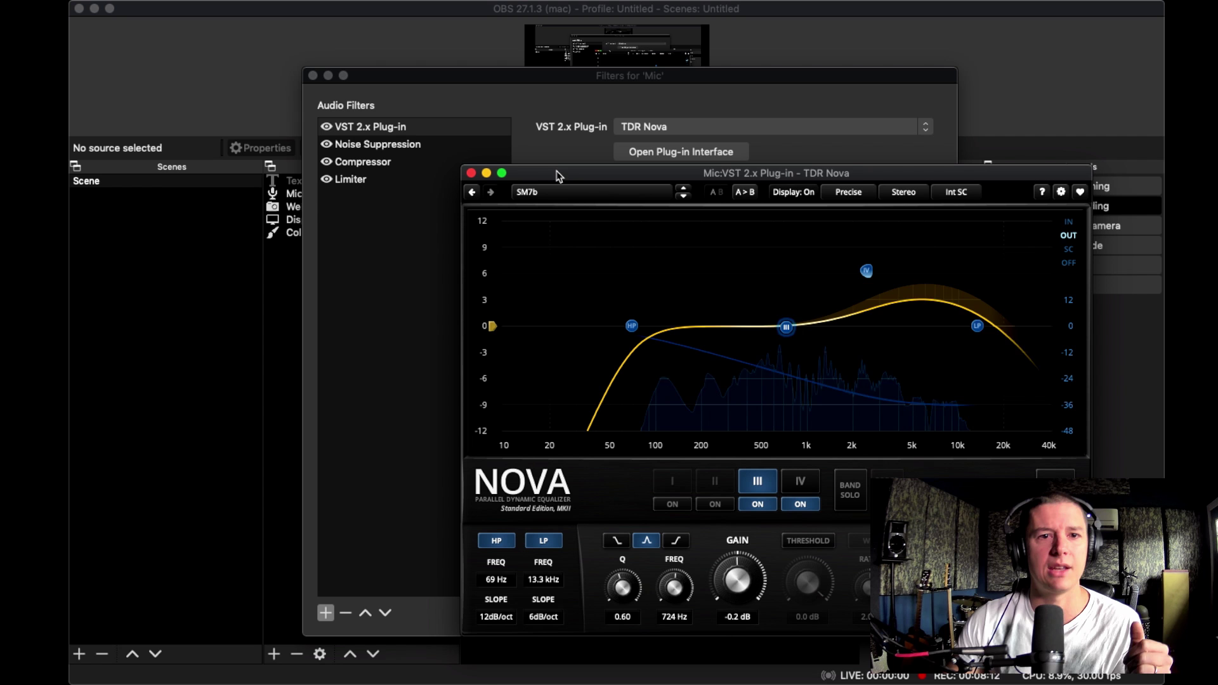
{"action": "left_click_drag", "start_coordinate": [530, 179], "coordinate": [480, 182]}
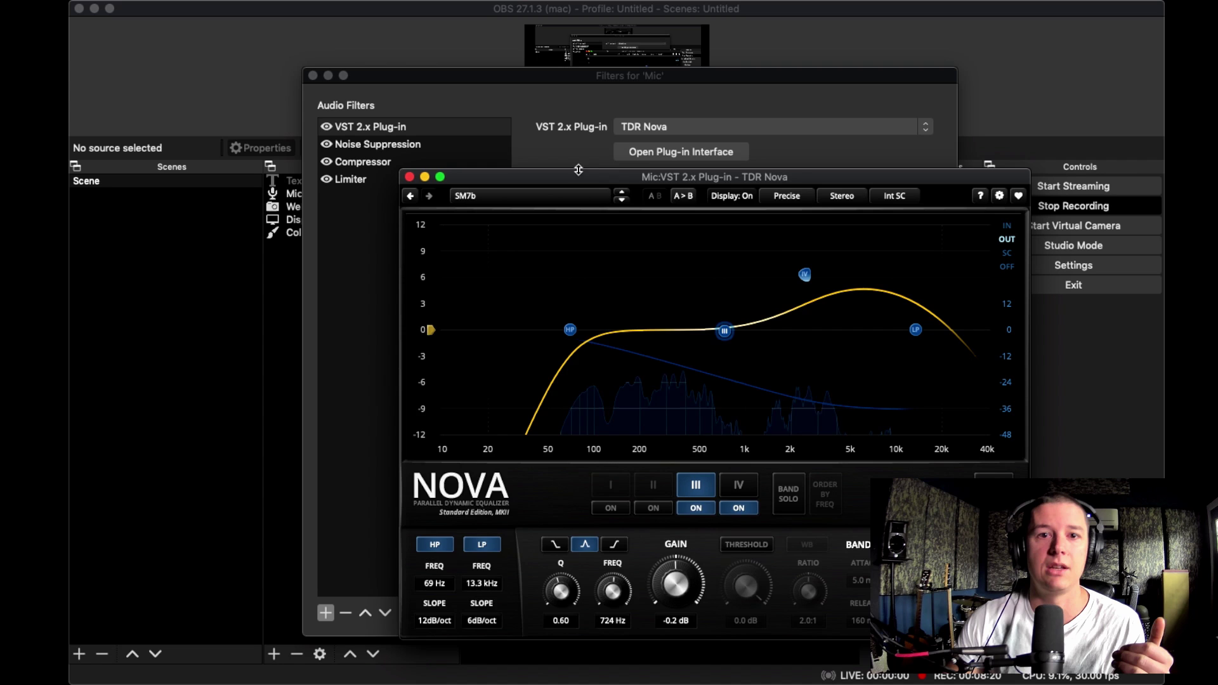
{"action": "left_click", "coordinate": [644, 153]}
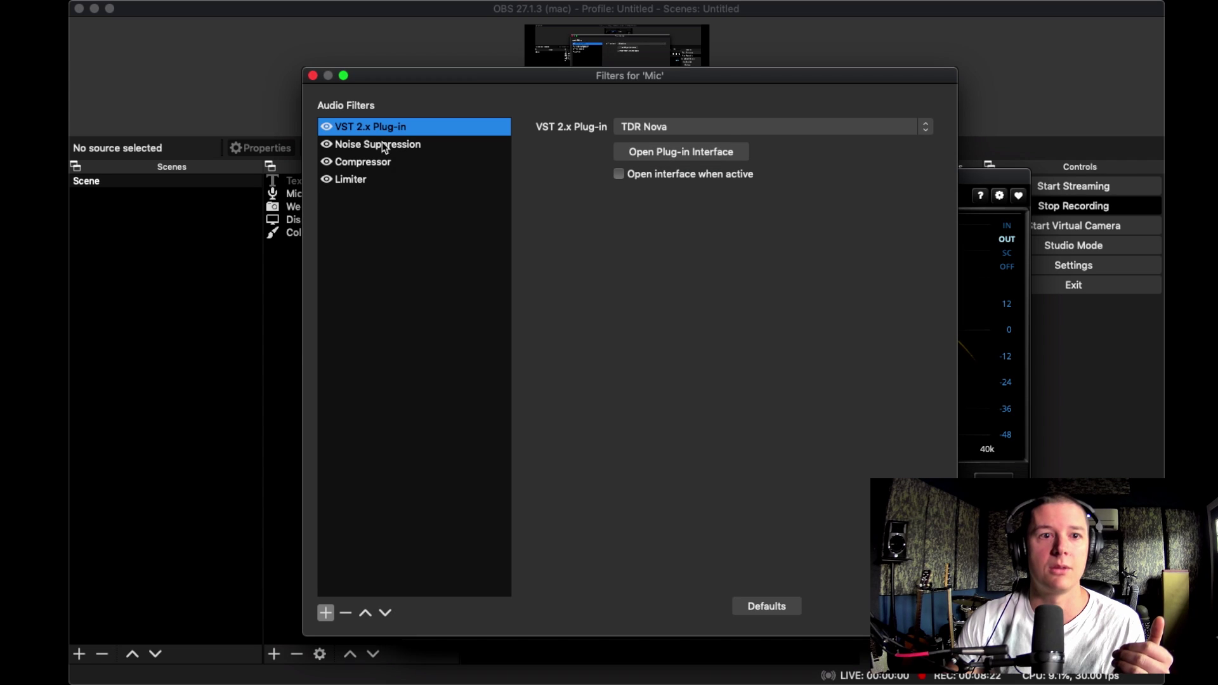
Step: Close the TDR Nova interface and confirm Noise Suppression uses the RNNoise method
{"action": "left_click", "coordinate": [715, 153]}
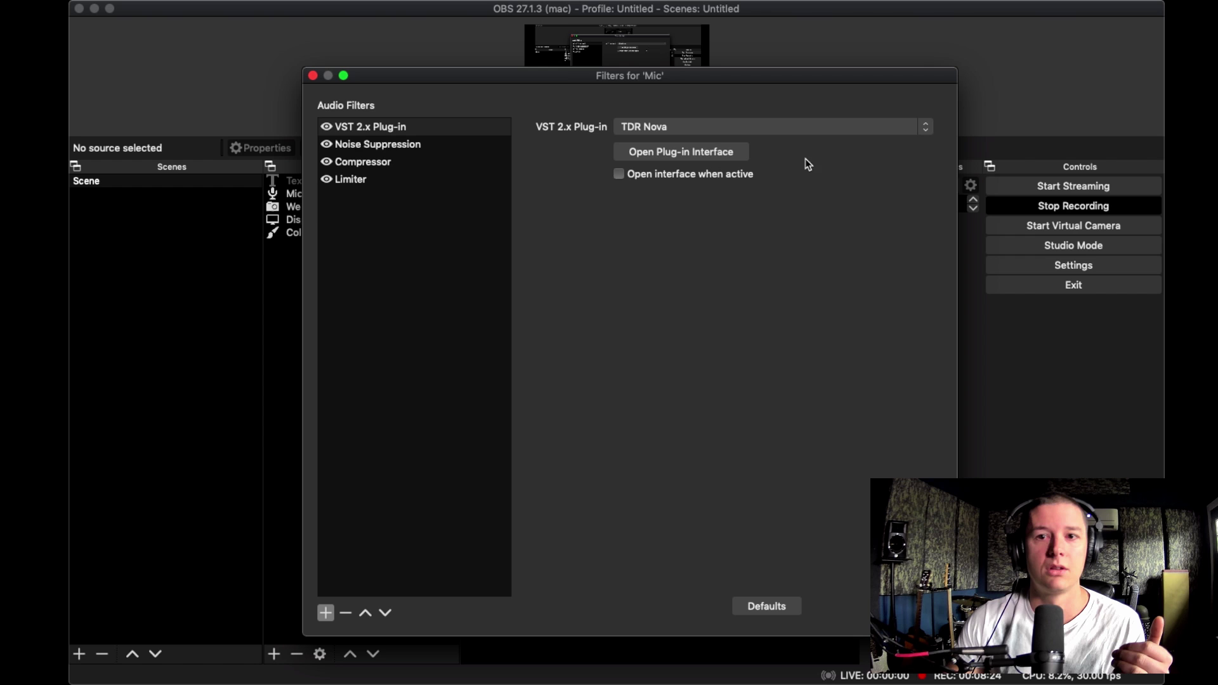
{"action": "left_click", "coordinate": [365, 126]}
{"action": "left_click", "coordinate": [370, 144]}
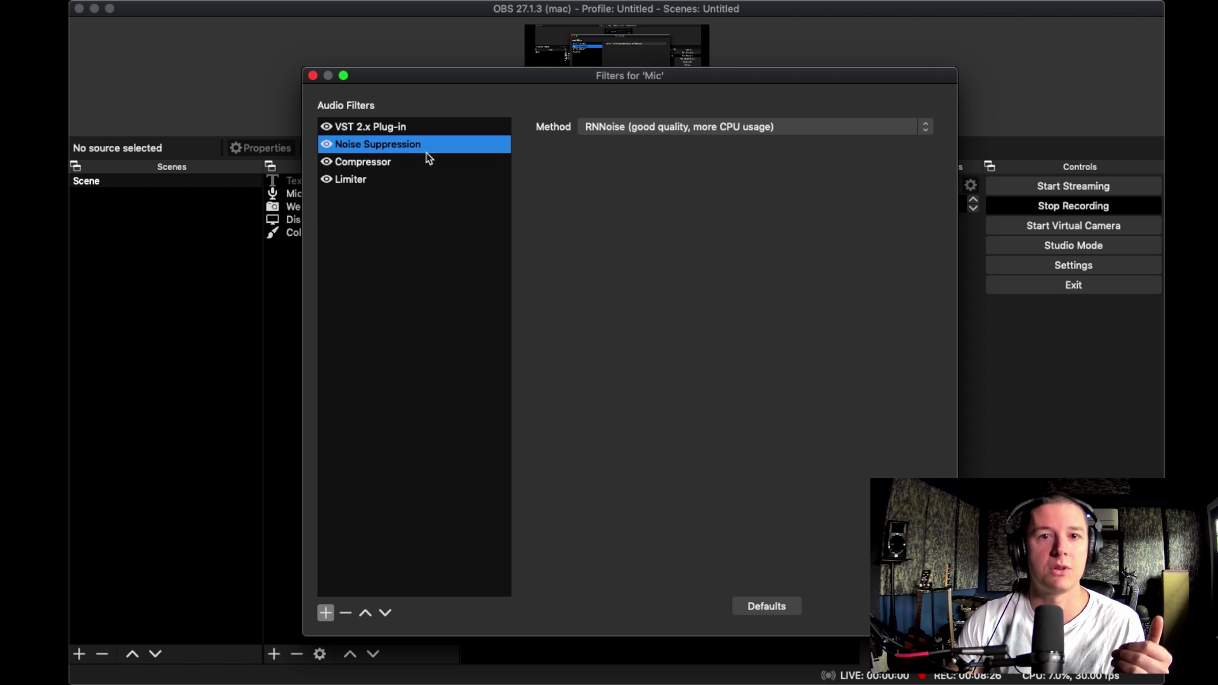
{"action": "left_click", "coordinate": [624, 130]}
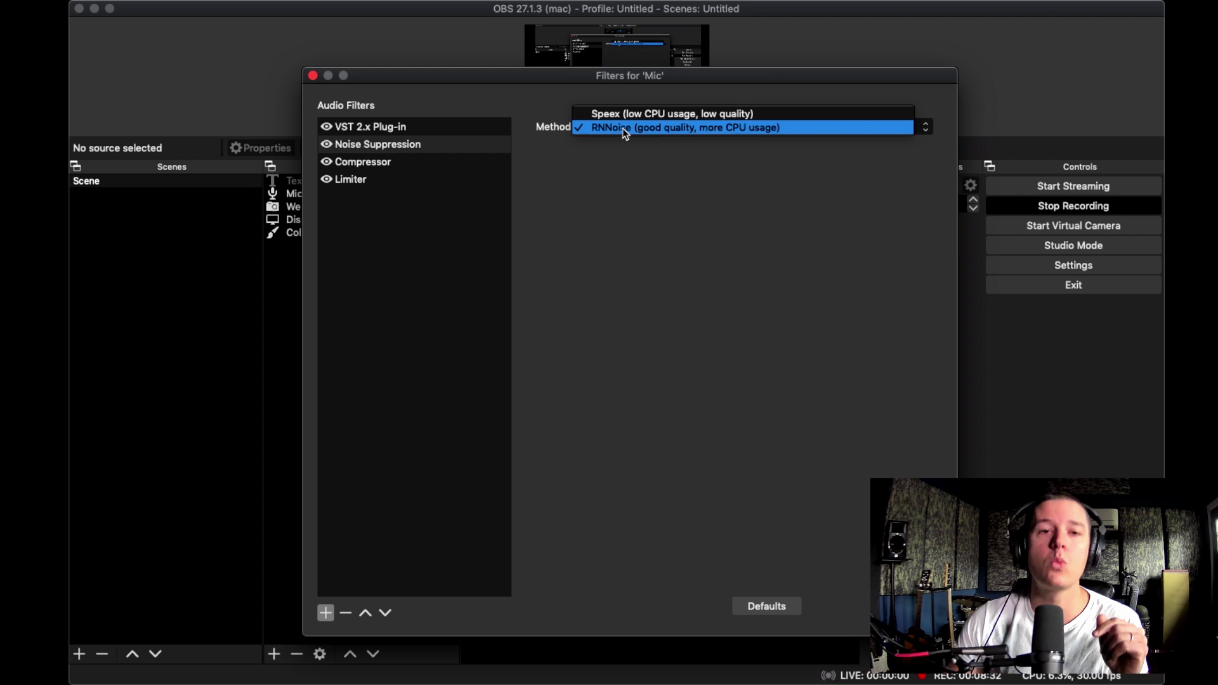
{"action": "left_click", "coordinate": [626, 195]}
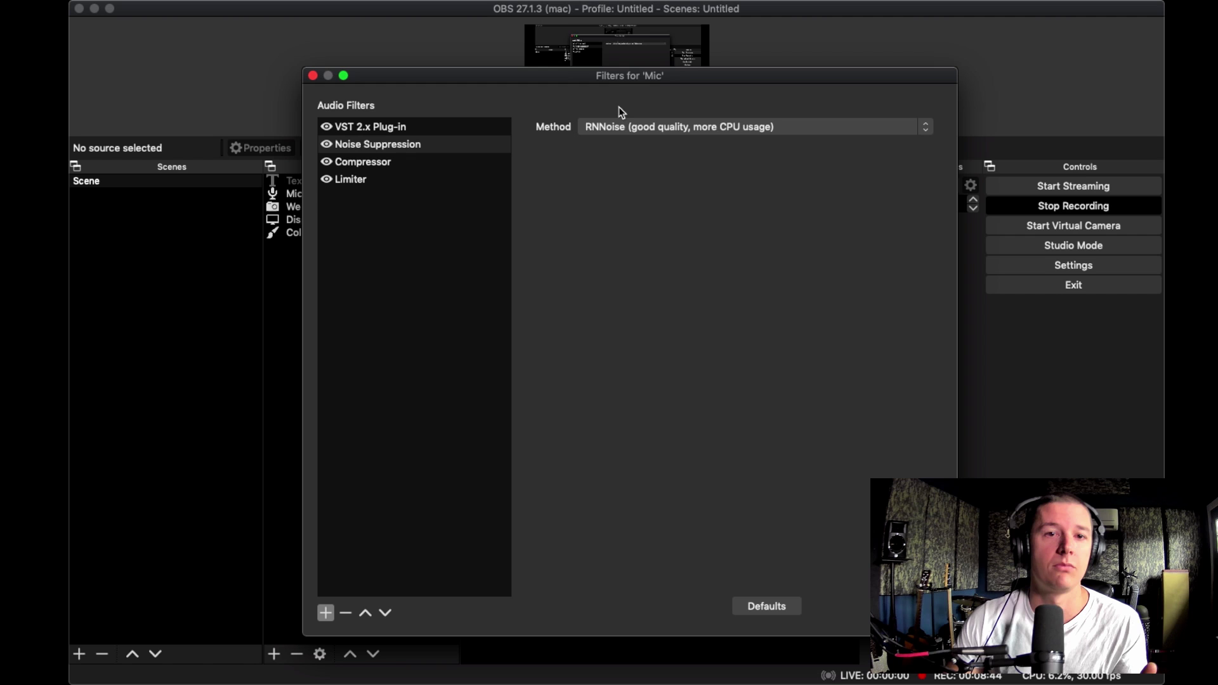
{"action": "left_click_drag", "start_coordinate": [686, 78], "coordinate": [687, 77]}
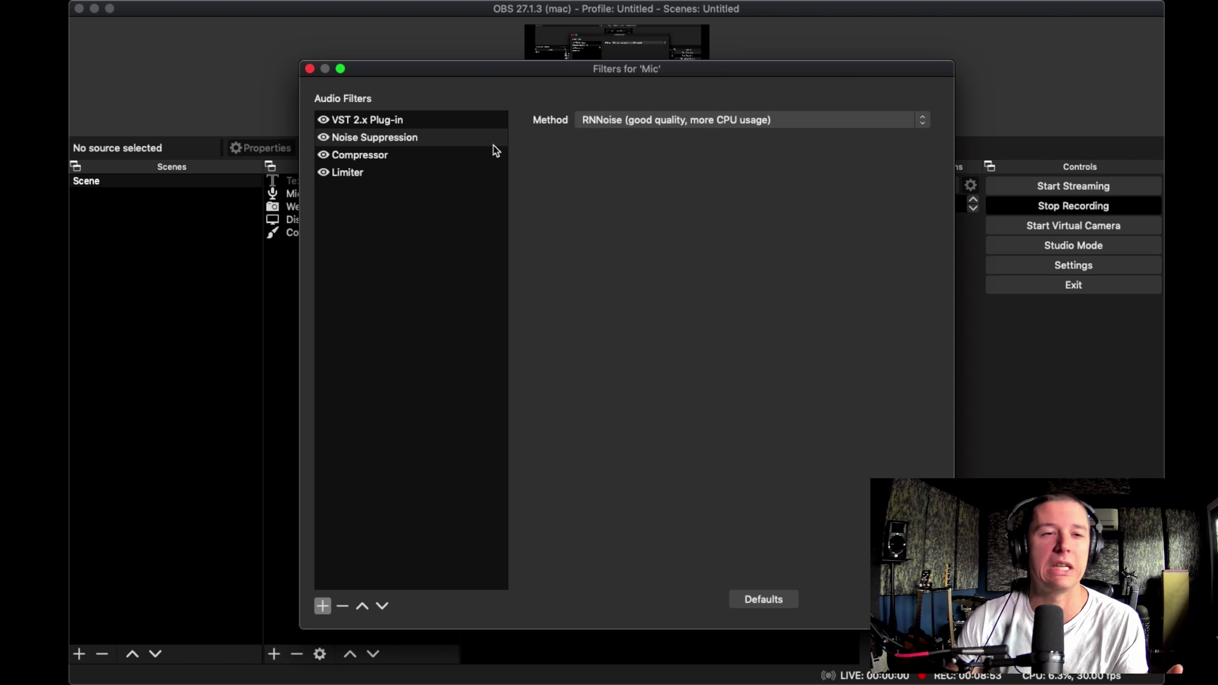
Step: Briefly reopen and close the TDR Nova interface, then return to the Noise Suppression settings
{"action": "left_click", "coordinate": [369, 122]}
{"action": "left_click", "coordinate": [673, 144]}
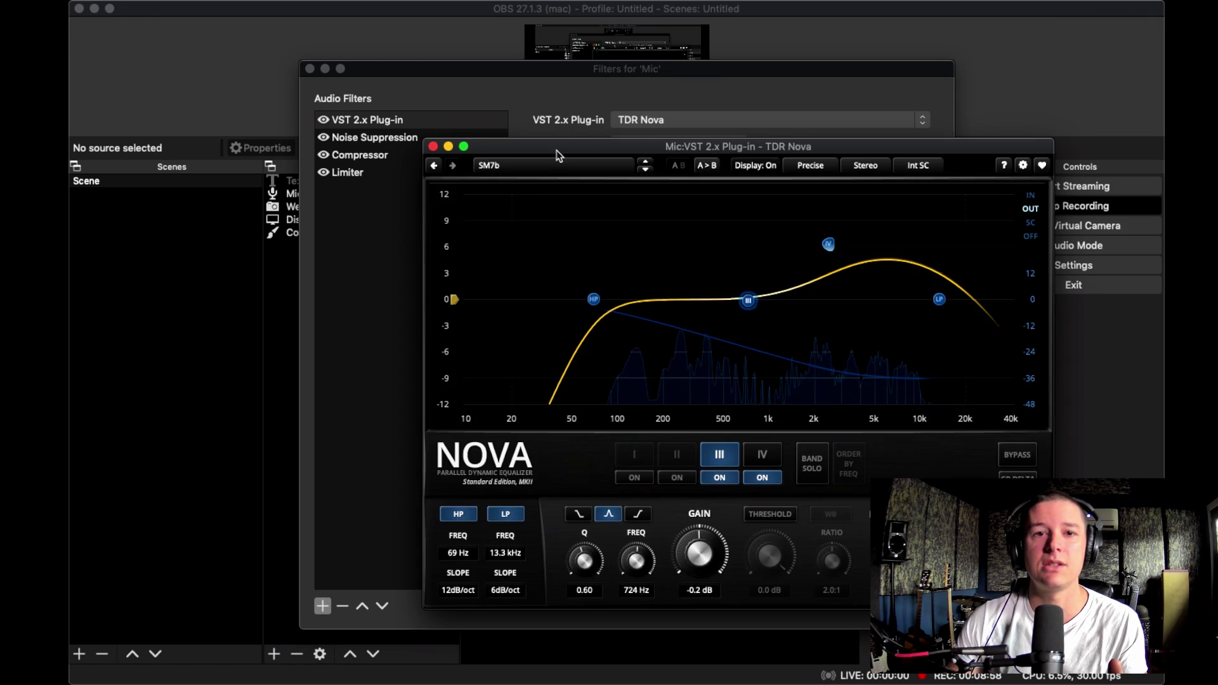
{"action": "left_click_drag", "start_coordinate": [747, 148], "coordinate": [652, 163]}
{"action": "left_click", "coordinate": [678, 145]}
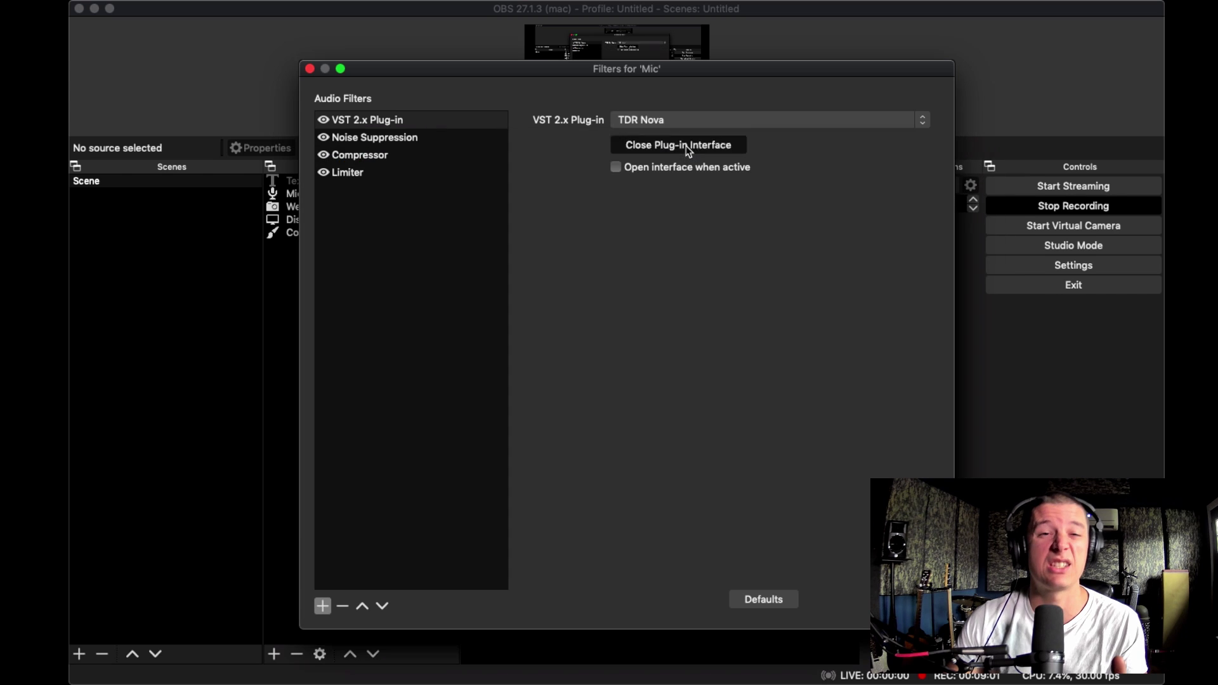
{"action": "left_click", "coordinate": [372, 137]}
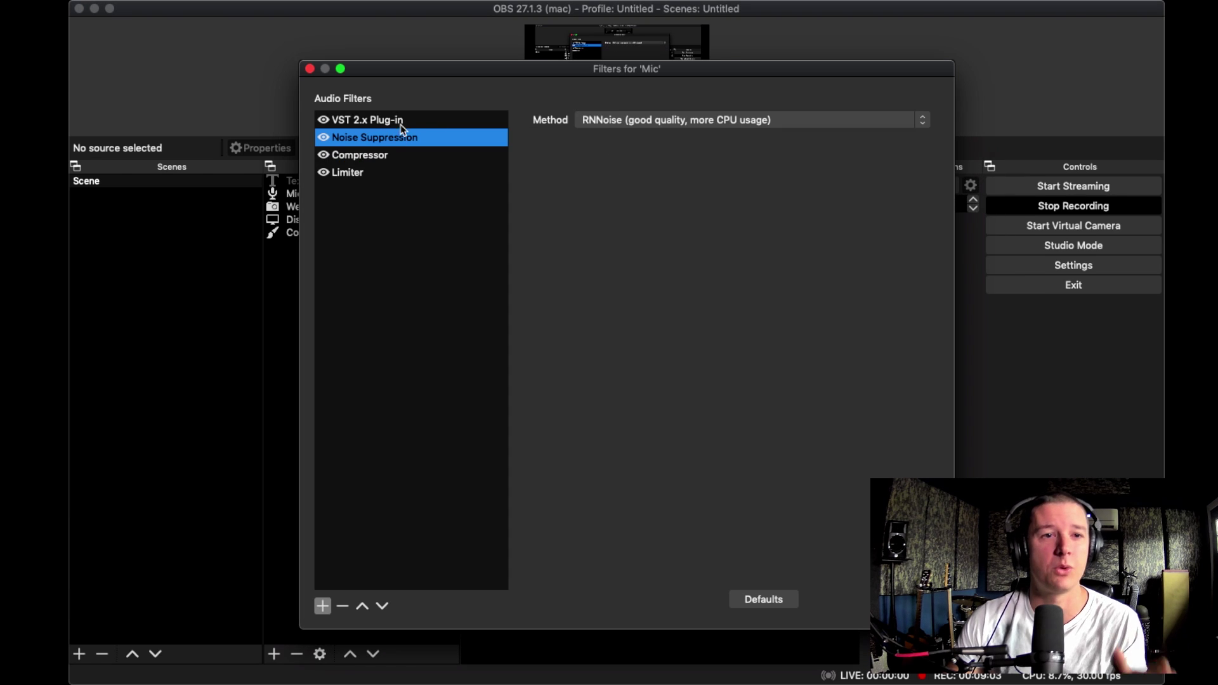
Step: Show the Compressor settings: ratio 3.00:1, -25.80 dB threshold, 6 ms attack, 60 ms release
{"action": "left_click", "coordinate": [358, 155]}
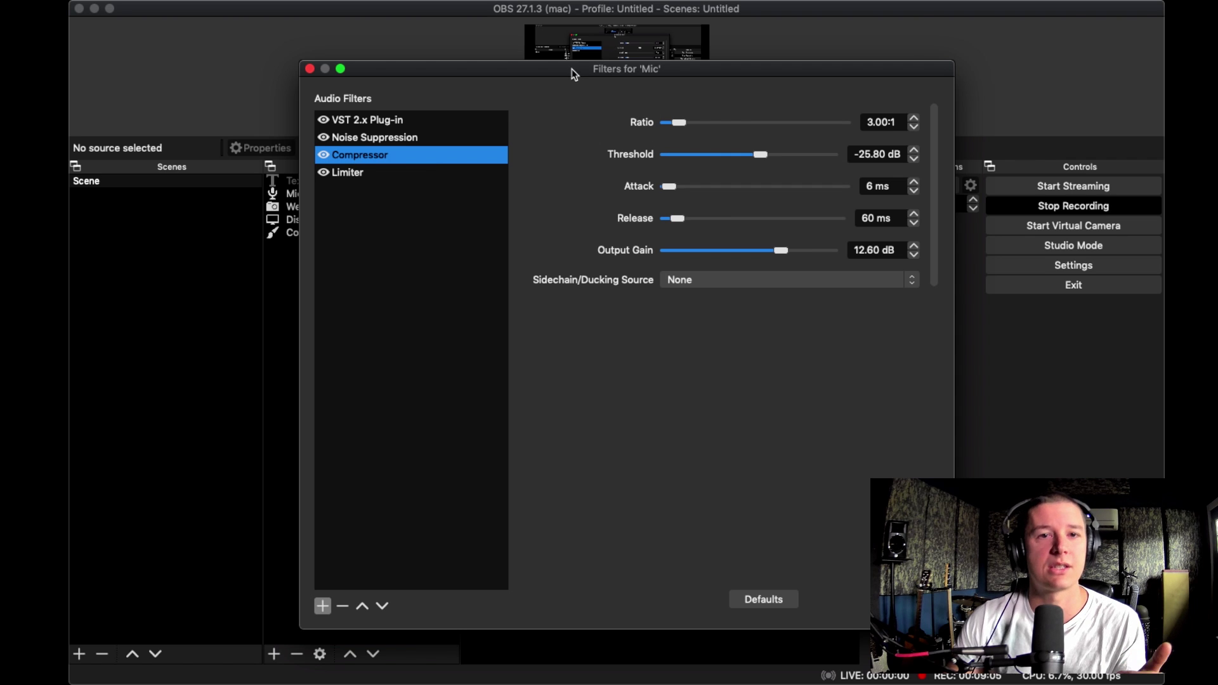
{"action": "left_click_drag", "start_coordinate": [567, 71], "coordinate": [567, 289]}
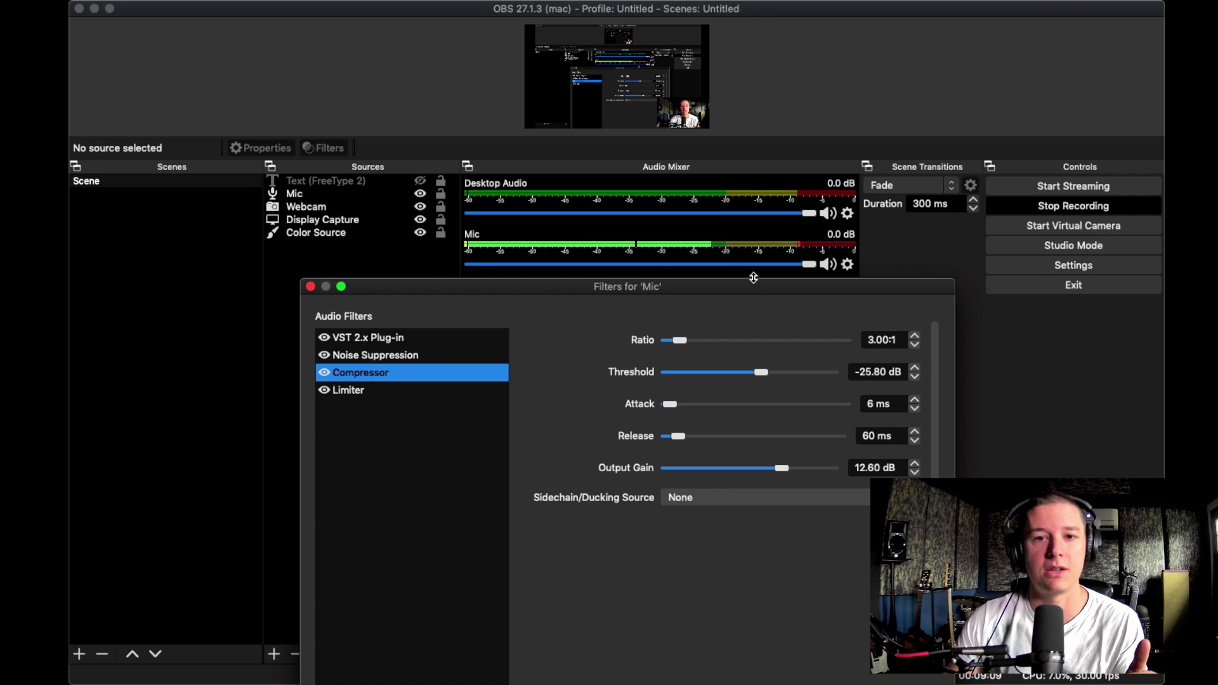
{"action": "left_click_drag", "start_coordinate": [755, 287], "coordinate": [732, 209]}
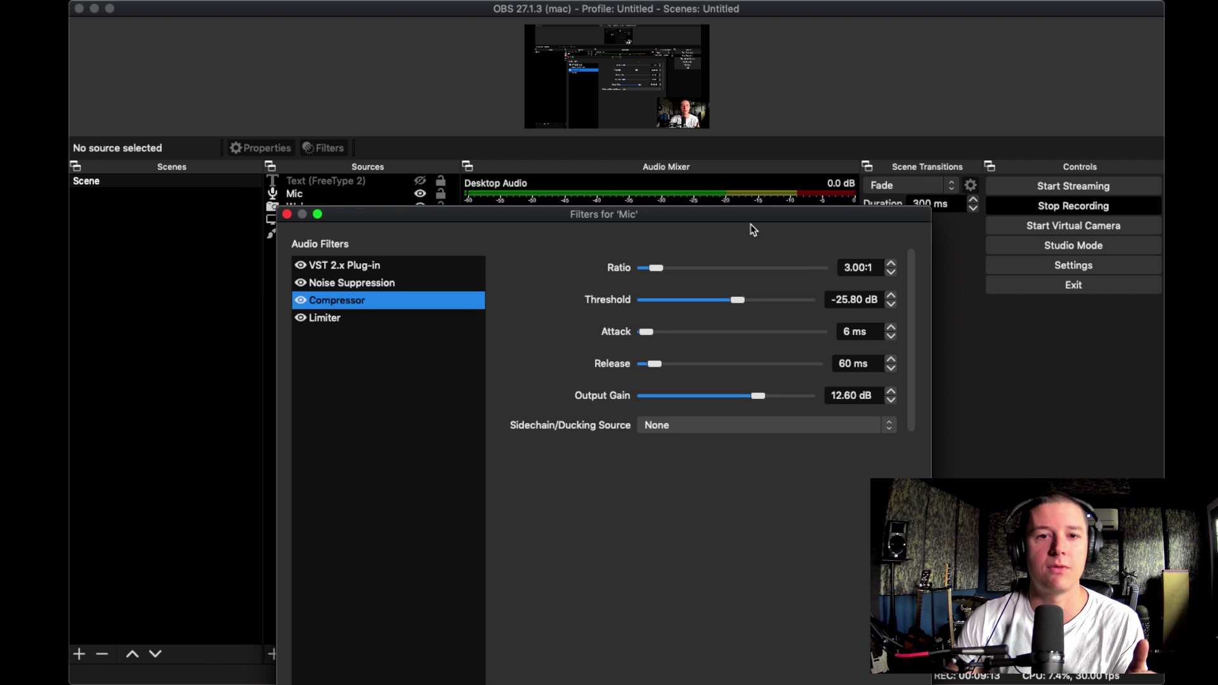
{"action": "left_click_drag", "start_coordinate": [751, 217], "coordinate": [723, 194]}
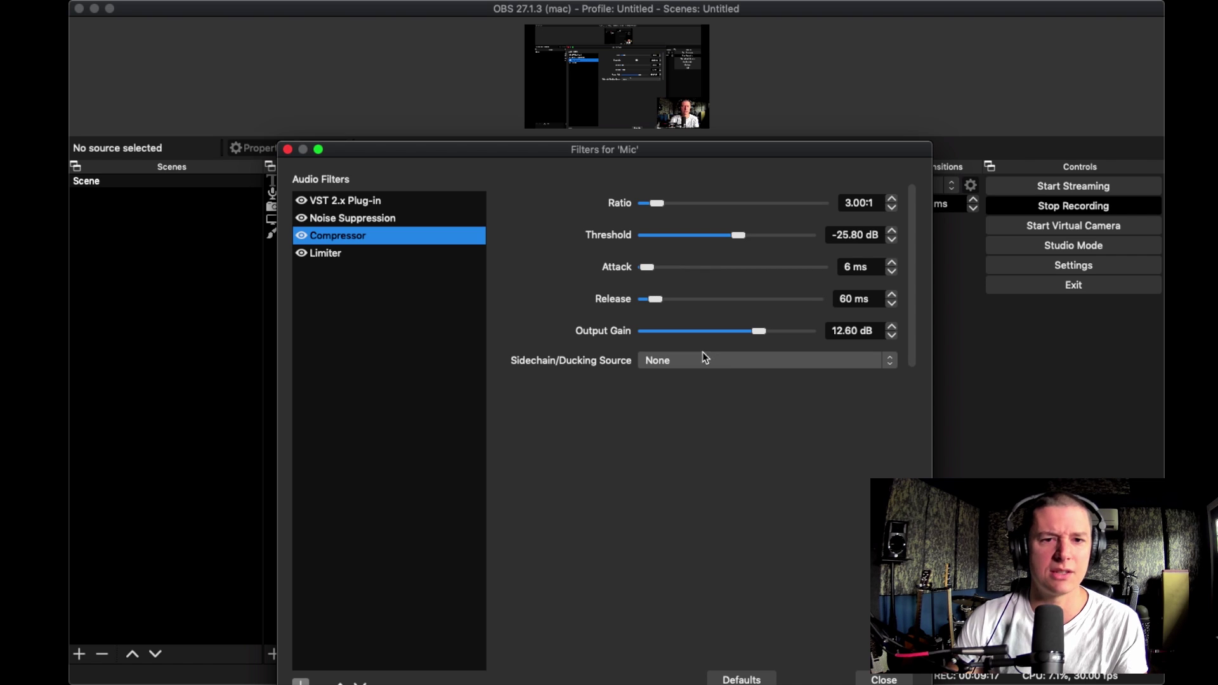
Step: Reposition the Filters for 'Mic' dialog so the audio mixer is visible
{"action": "left_click_drag", "start_coordinate": [752, 156], "coordinate": [715, 297]}
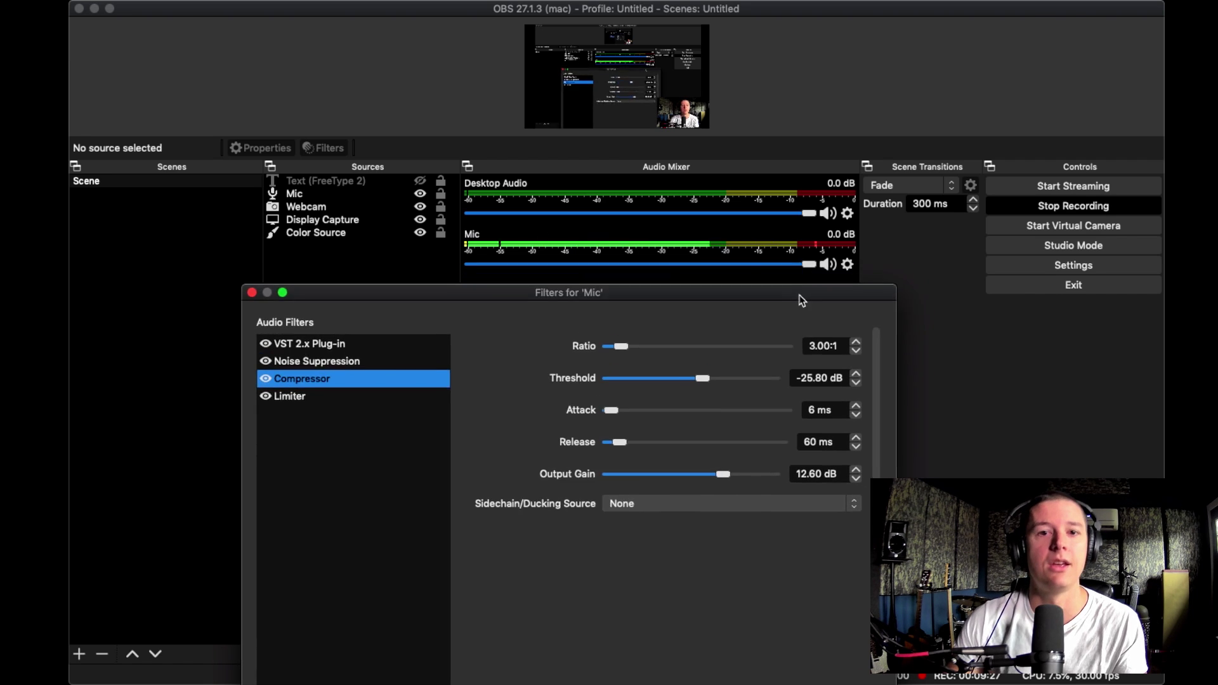
{"action": "left_click_drag", "start_coordinate": [798, 294], "coordinate": [813, 187]}
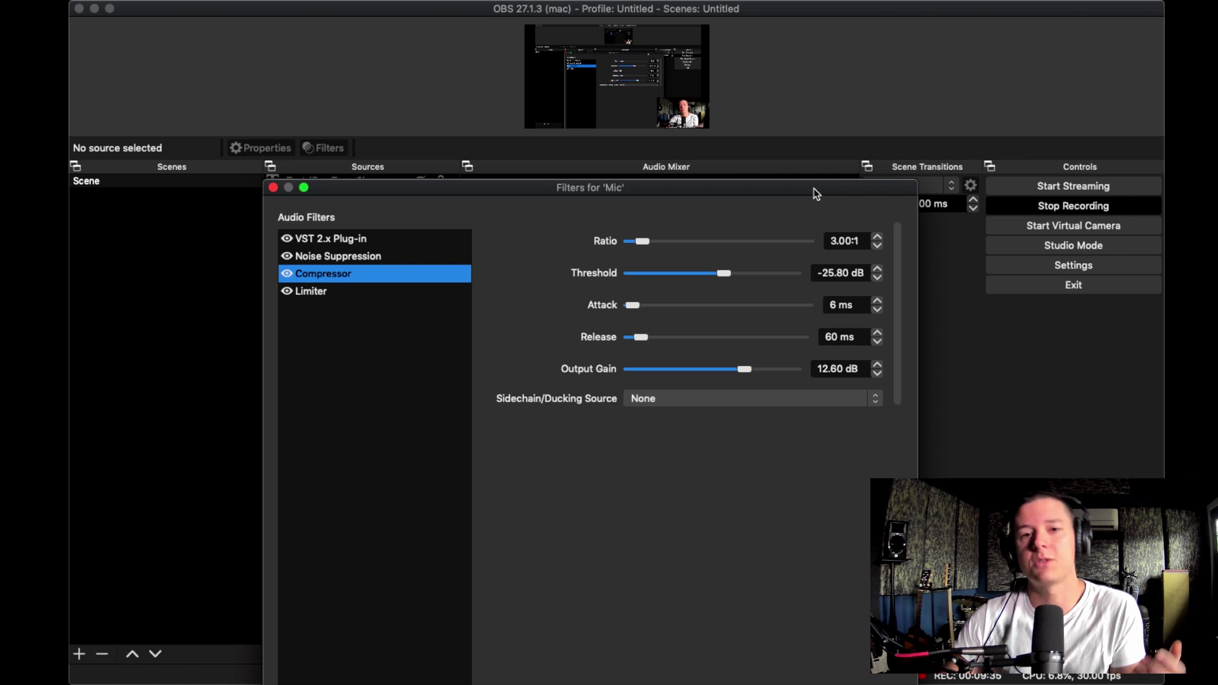
{"action": "left_click_drag", "start_coordinate": [813, 187], "coordinate": [816, 172]}
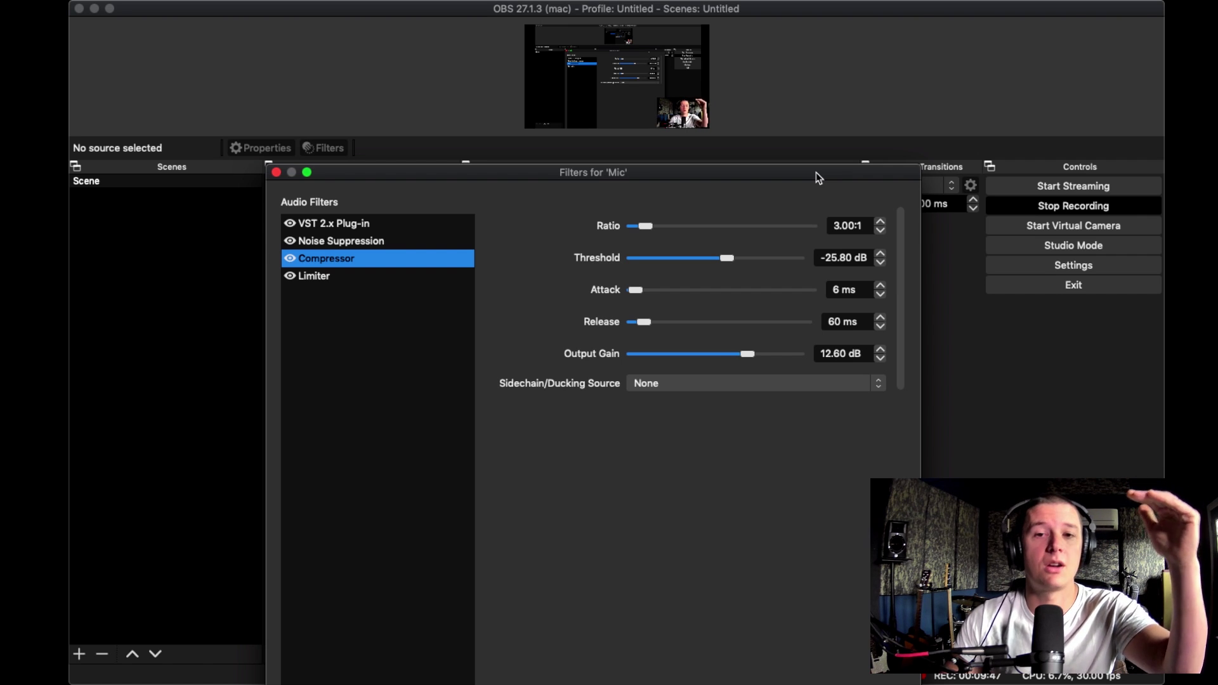
{"action": "left_click_drag", "start_coordinate": [555, 181], "coordinate": [600, 110]}
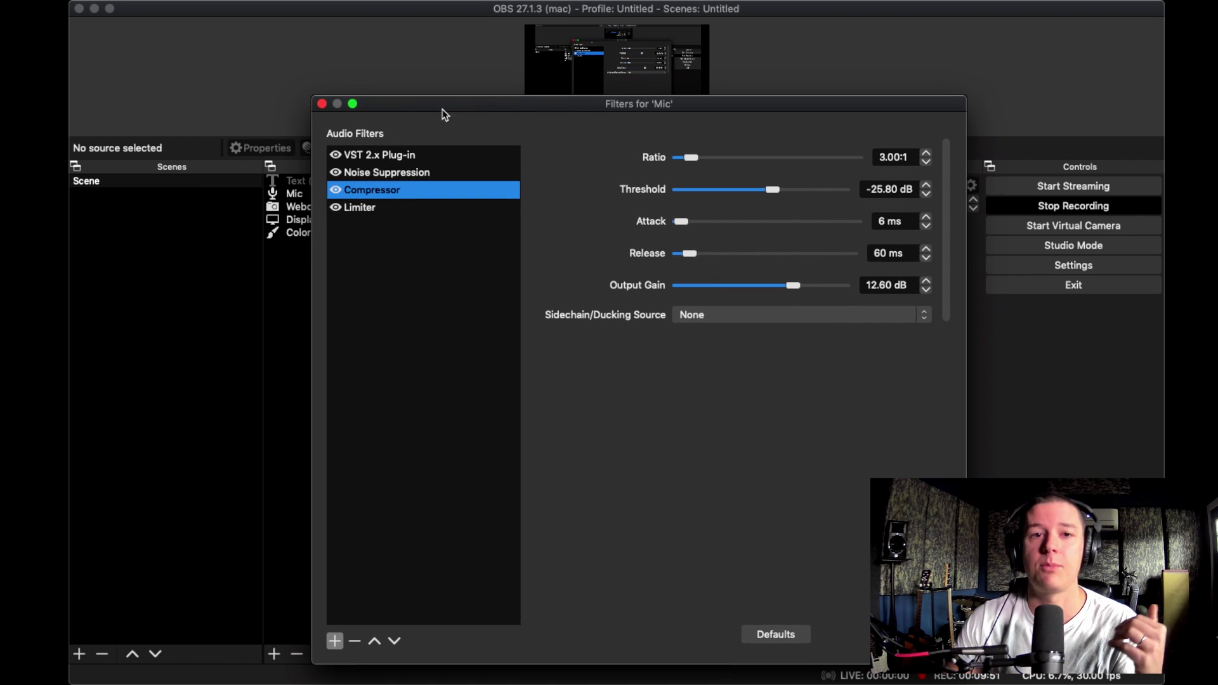
Step: Show the Limiter settings (-6.00 dB threshold, 60 ms release) and reposition the filters dialog
{"action": "left_click", "coordinate": [365, 210]}
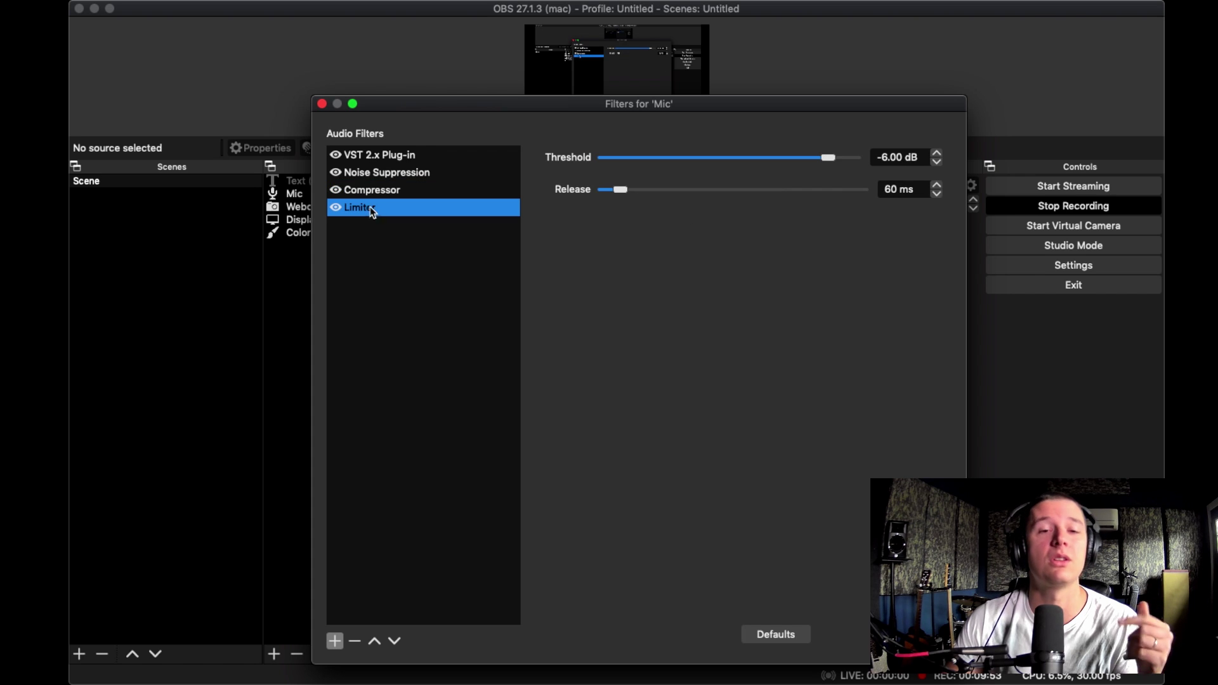
{"action": "left_click_drag", "start_coordinate": [630, 103], "coordinate": [619, 90]}
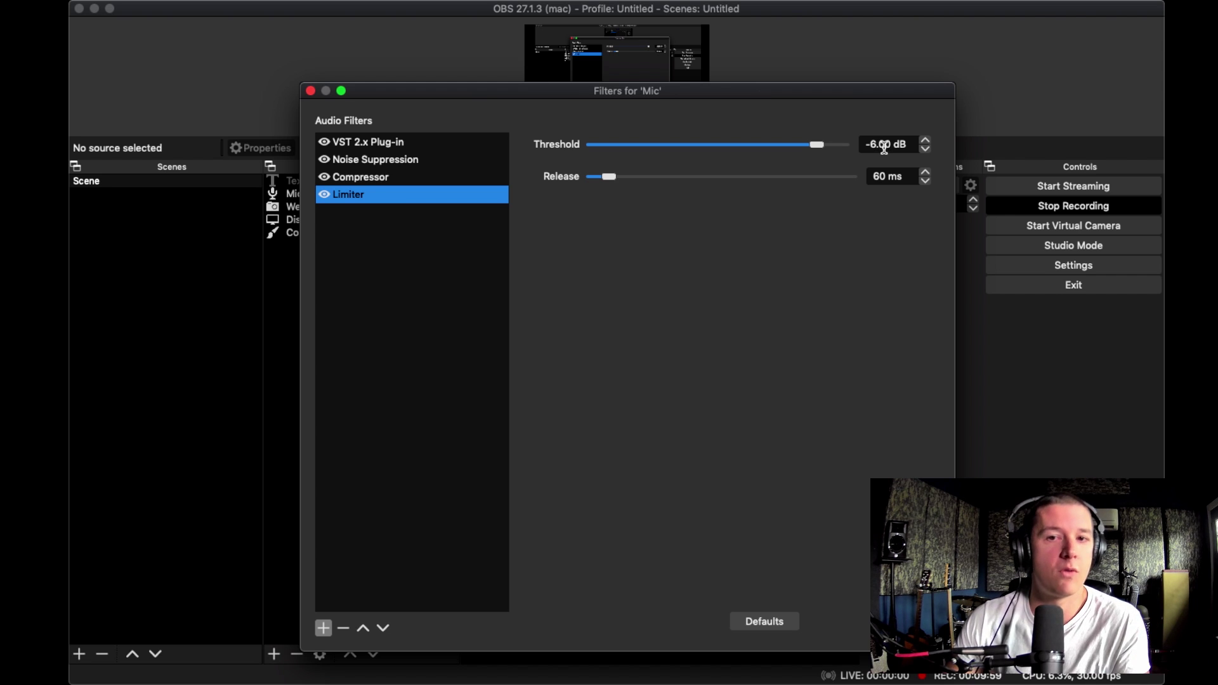
{"action": "left_click_drag", "start_coordinate": [828, 99], "coordinate": [802, 115]}
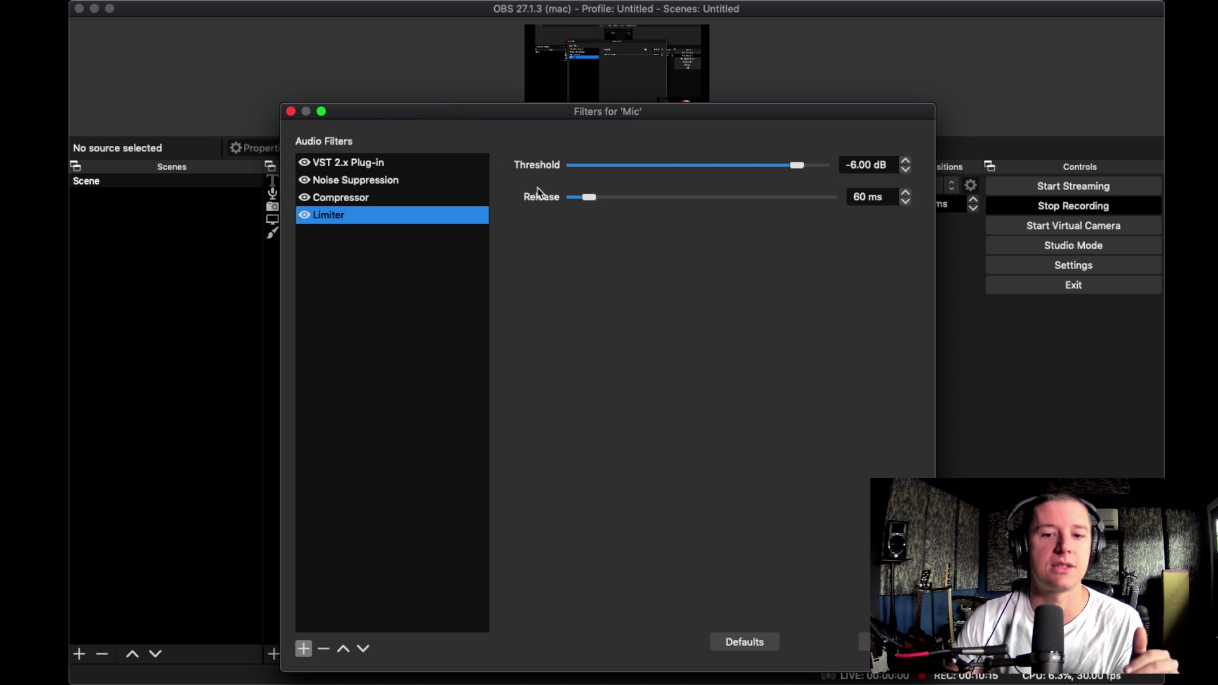
Step: Review each Mic filter in turn: TDR Nova, Noise Suppression, Compressor and Limiter
{"action": "left_click", "coordinate": [367, 165]}
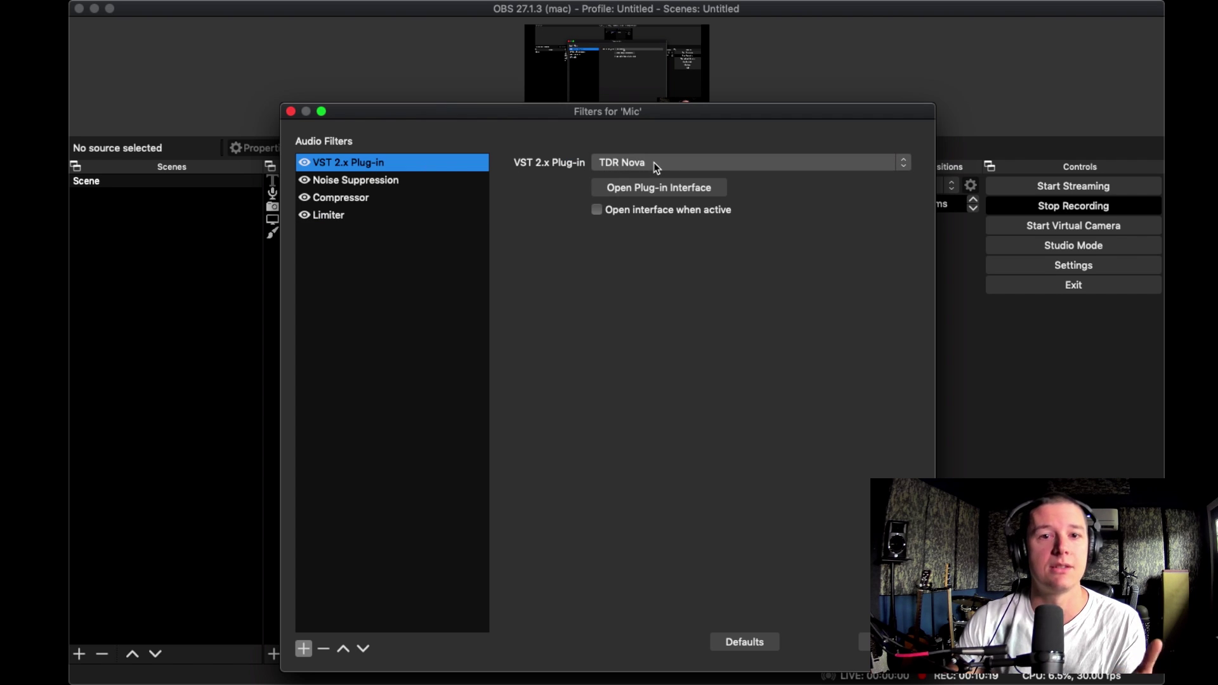
{"action": "left_click", "coordinate": [375, 181]}
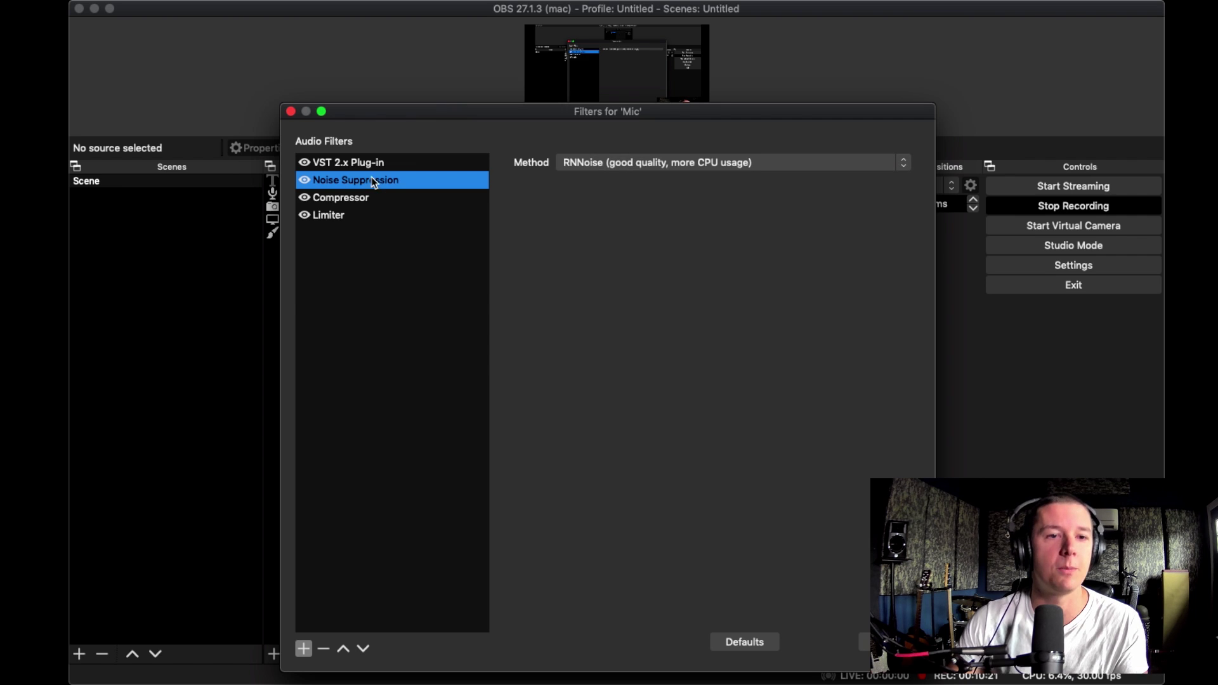
{"action": "left_click", "coordinate": [371, 198]}
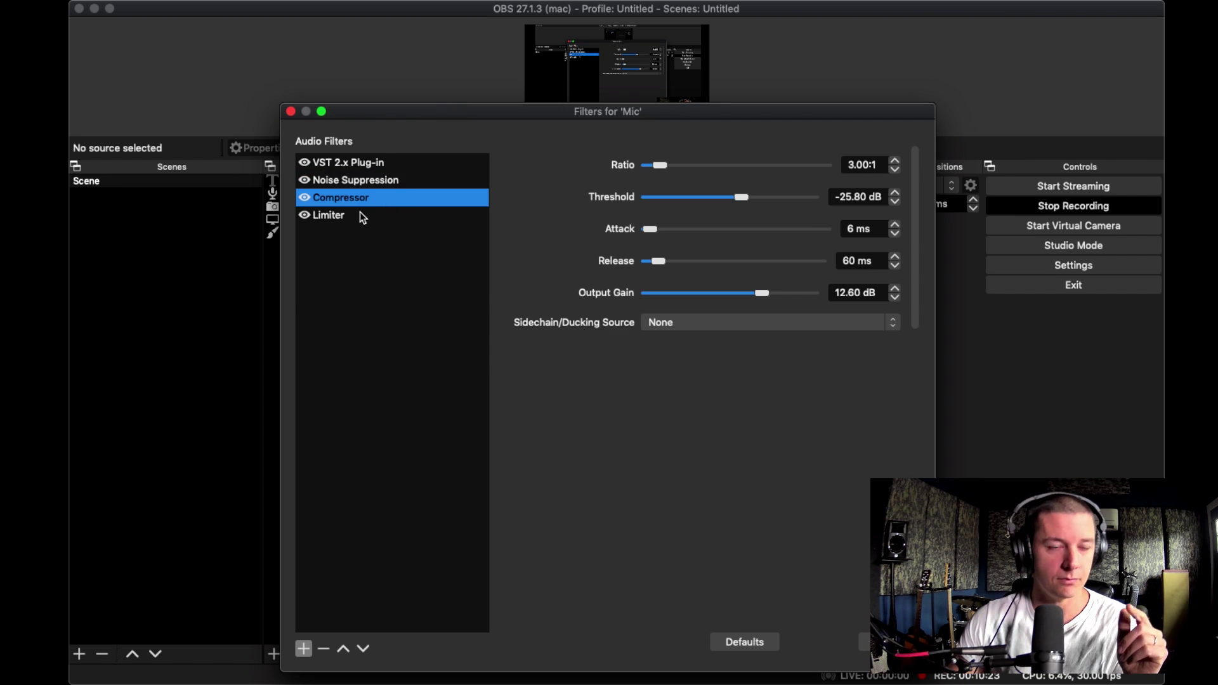
{"action": "left_click", "coordinate": [336, 216]}
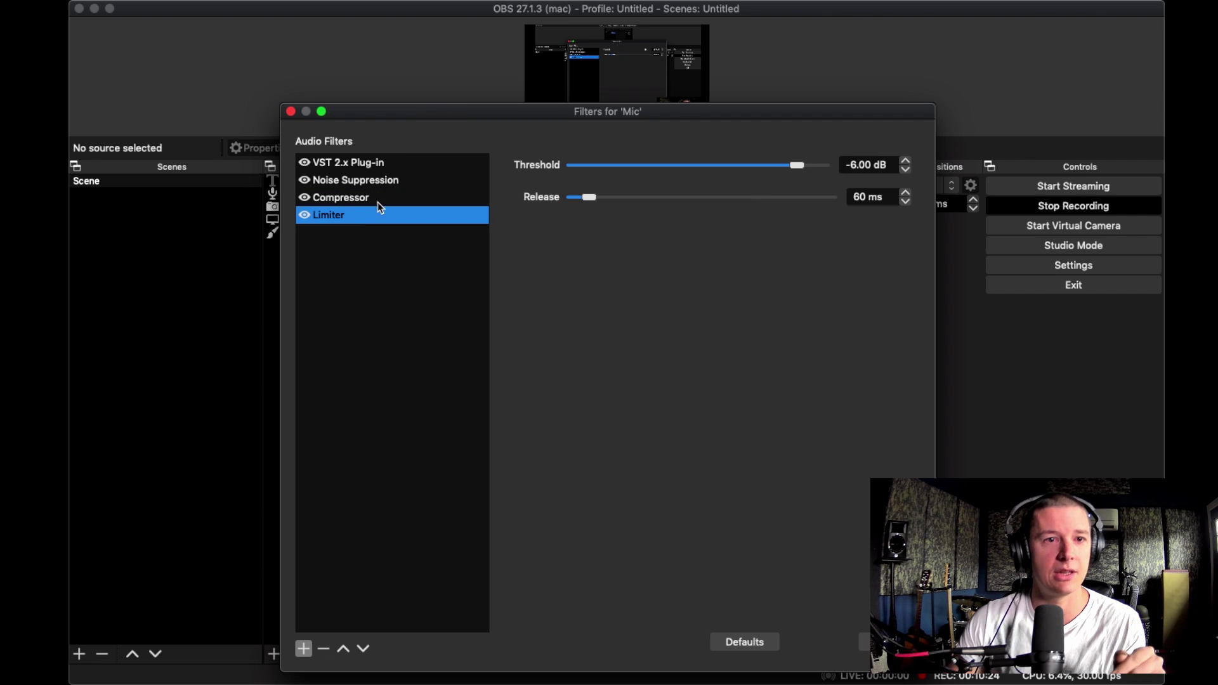
{"action": "left_click", "coordinate": [351, 183]}
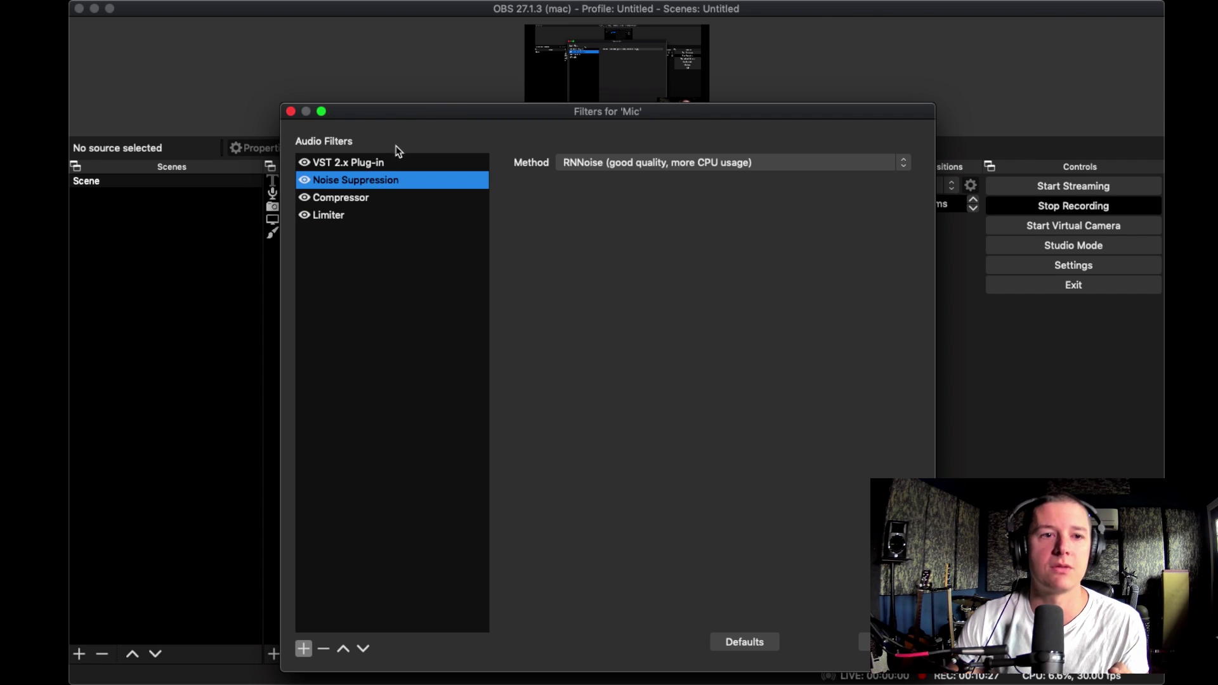
{"action": "left_click", "coordinate": [365, 166]}
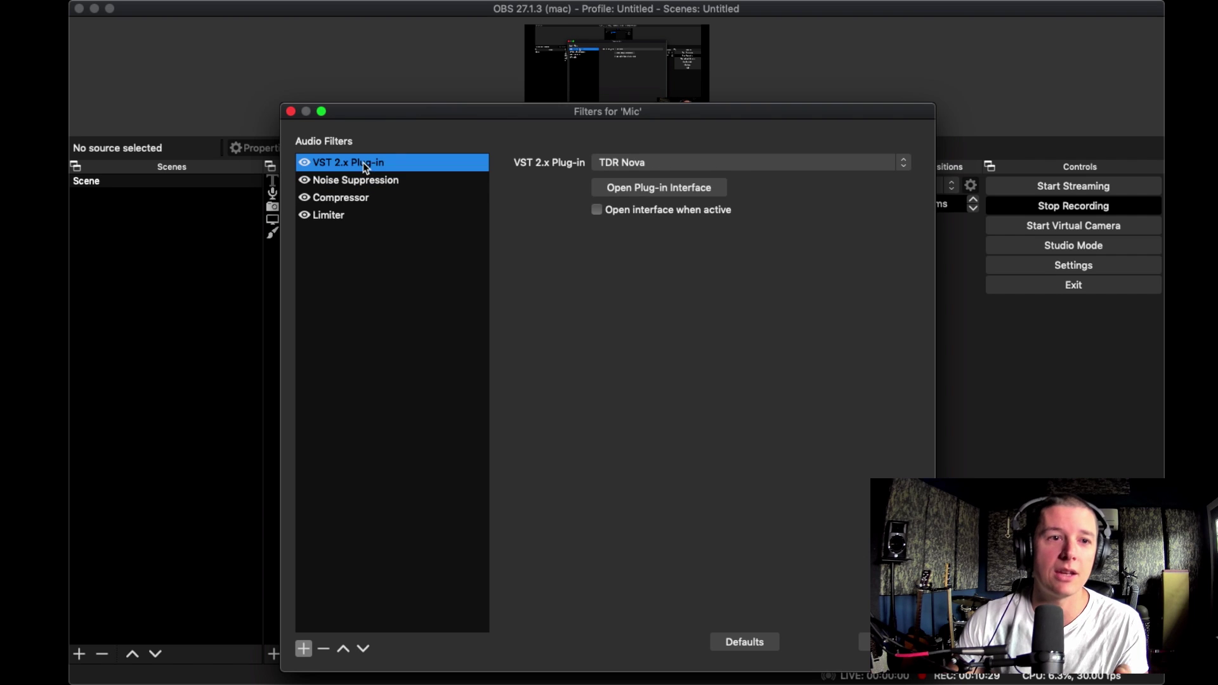
Step: View the TDR Nova equaliser interface, then close it
{"action": "left_click", "coordinate": [674, 185]}
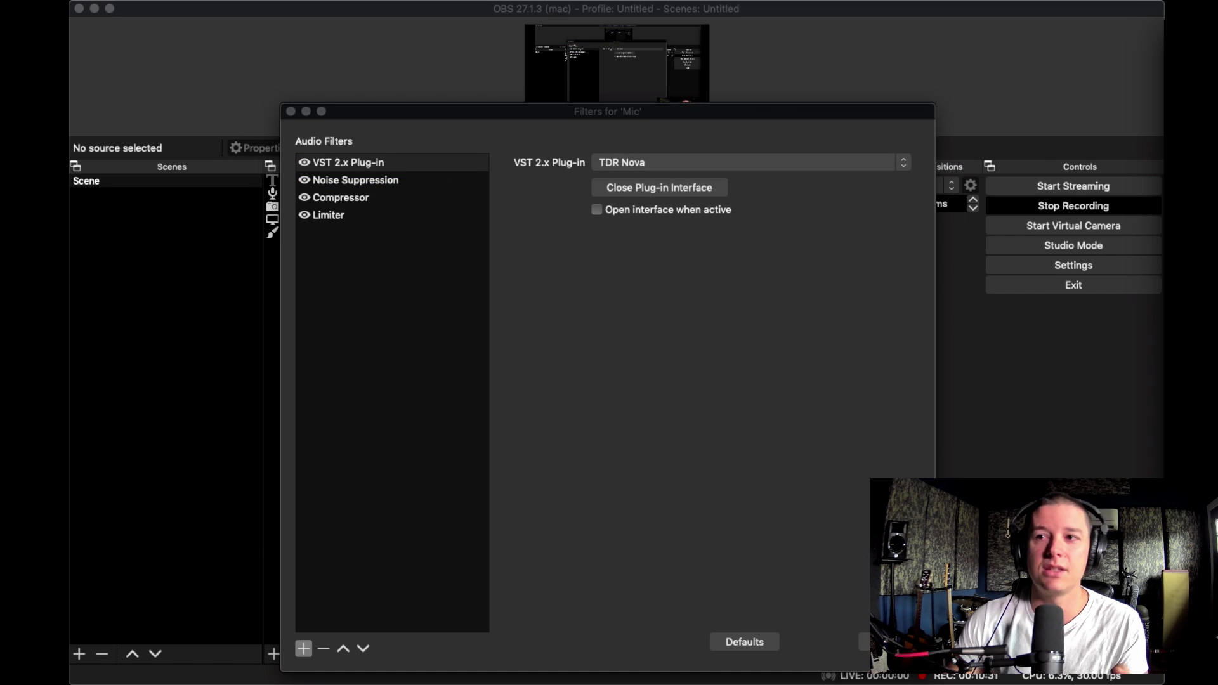
{"action": "left_click_drag", "start_coordinate": [987, 44], "coordinate": [486, 87]}
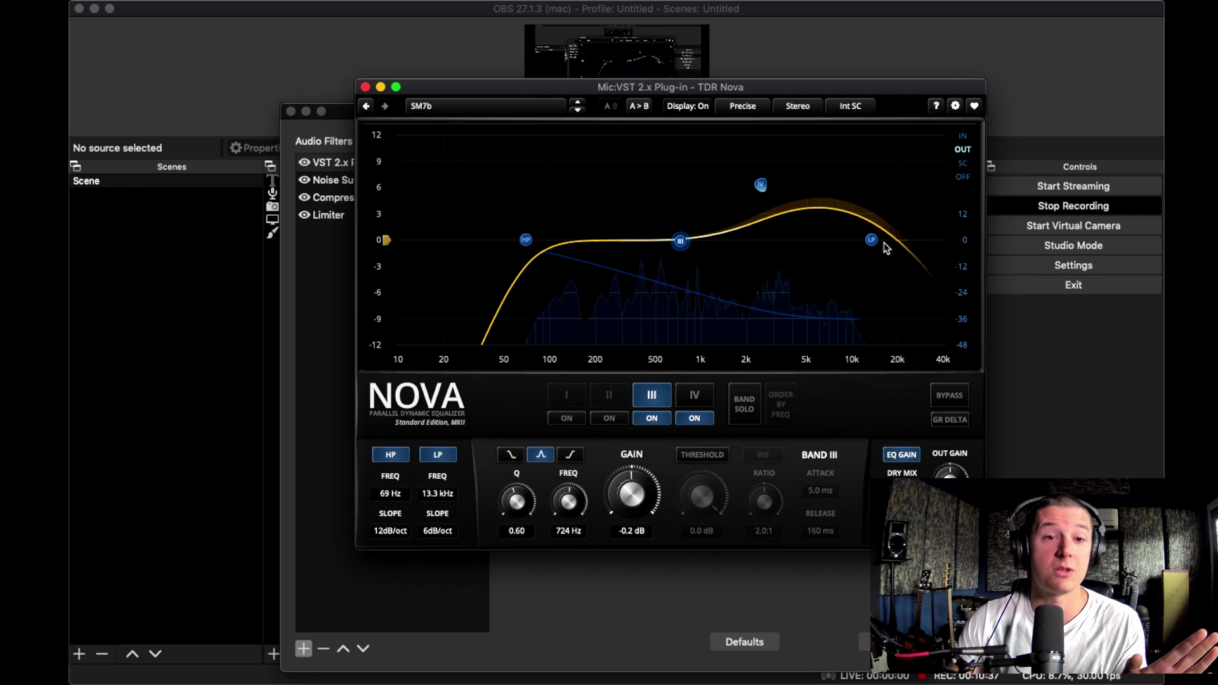
{"action": "left_click_drag", "start_coordinate": [440, 87], "coordinate": [449, 255]}
{"action": "left_click", "coordinate": [593, 188]}
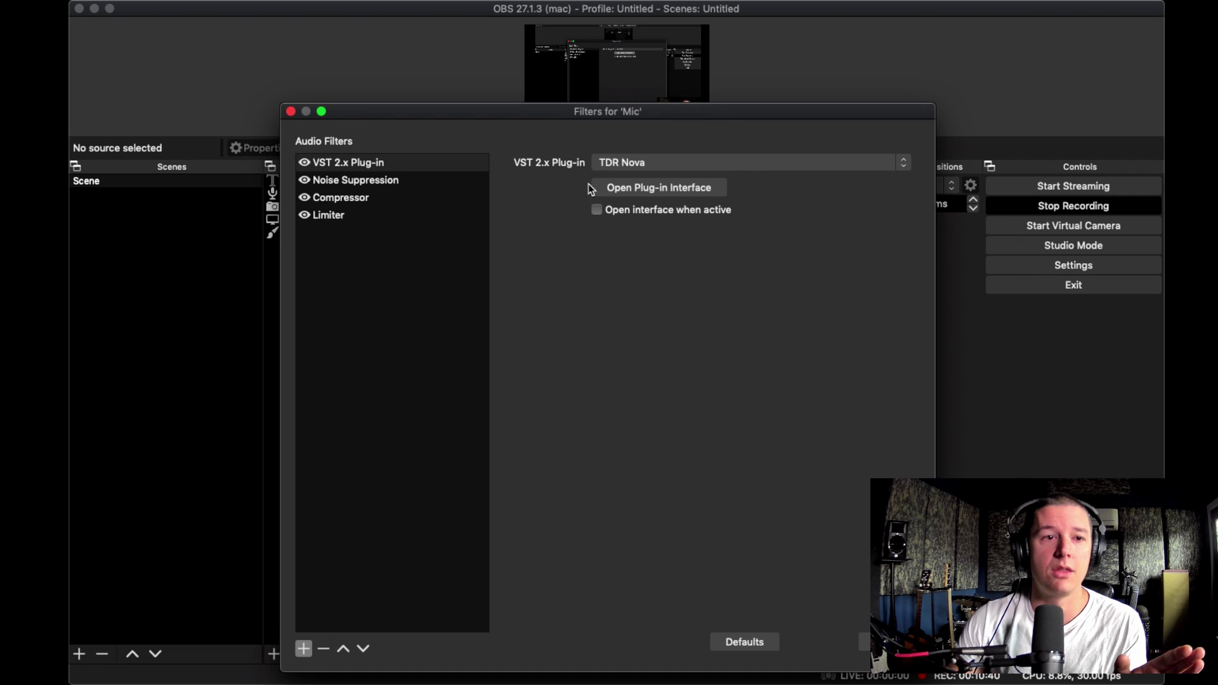
Step: Recheck the Noise Suppression, Compressor and Limiter filters, then close the Mic filters dialog
{"action": "left_click", "coordinate": [371, 182]}
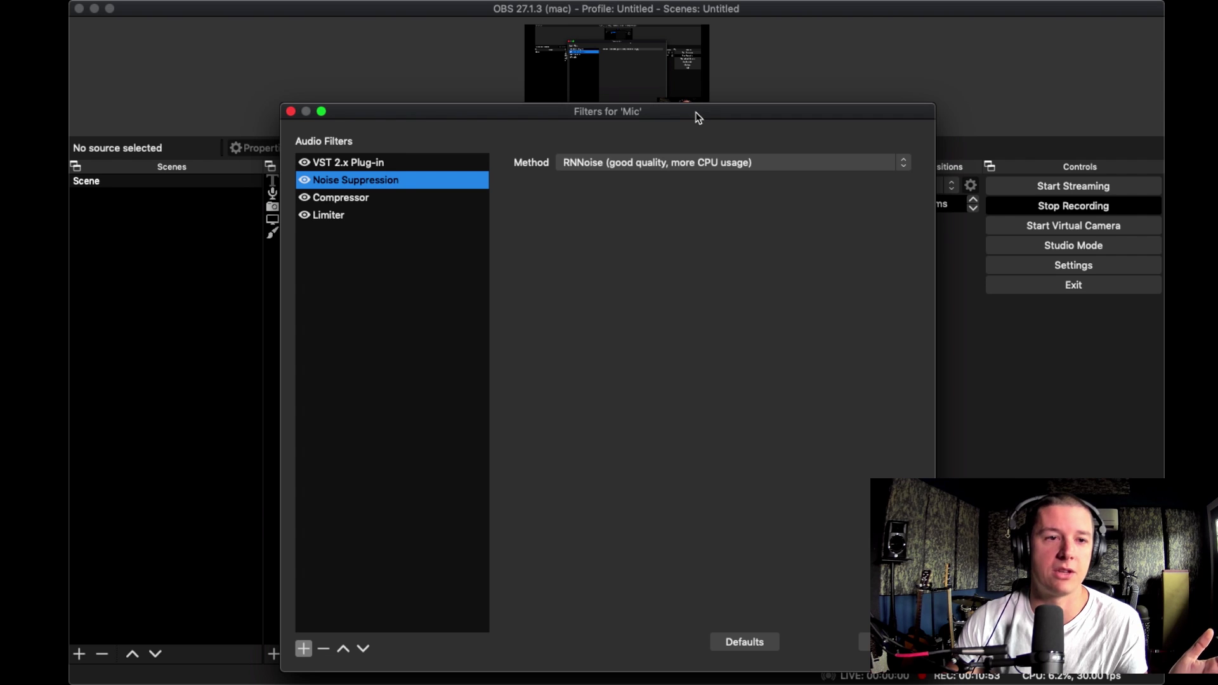
{"action": "left_click", "coordinate": [364, 168]}
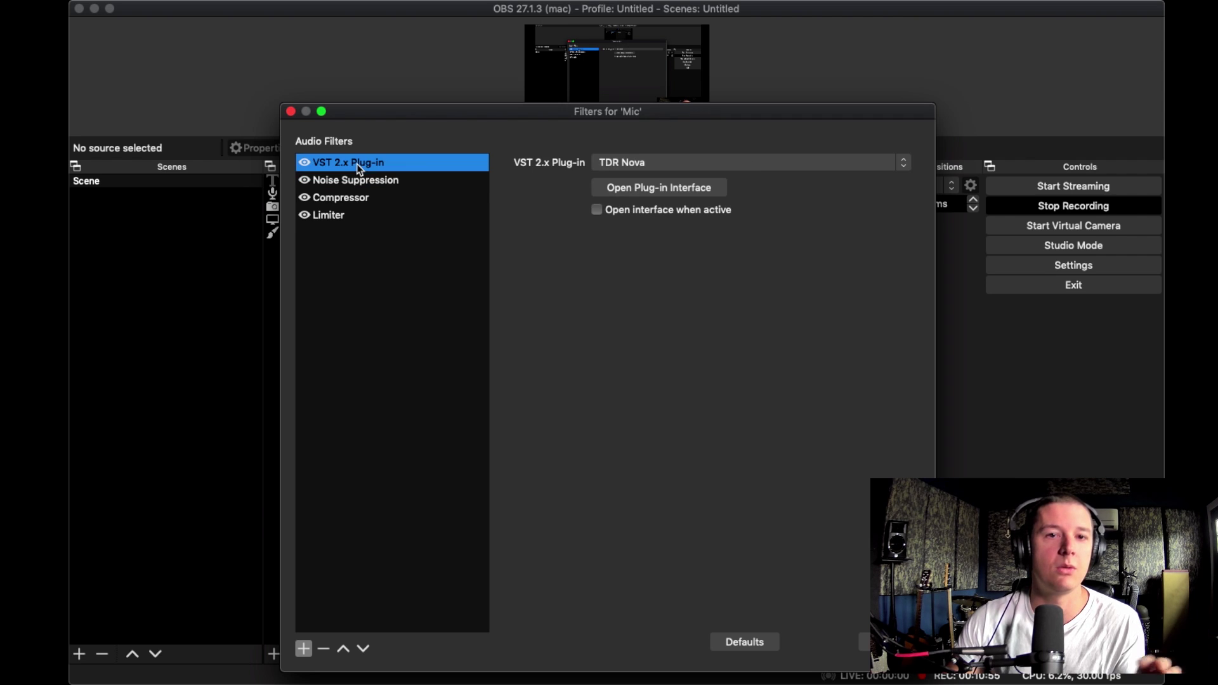
{"action": "left_click", "coordinate": [358, 182]}
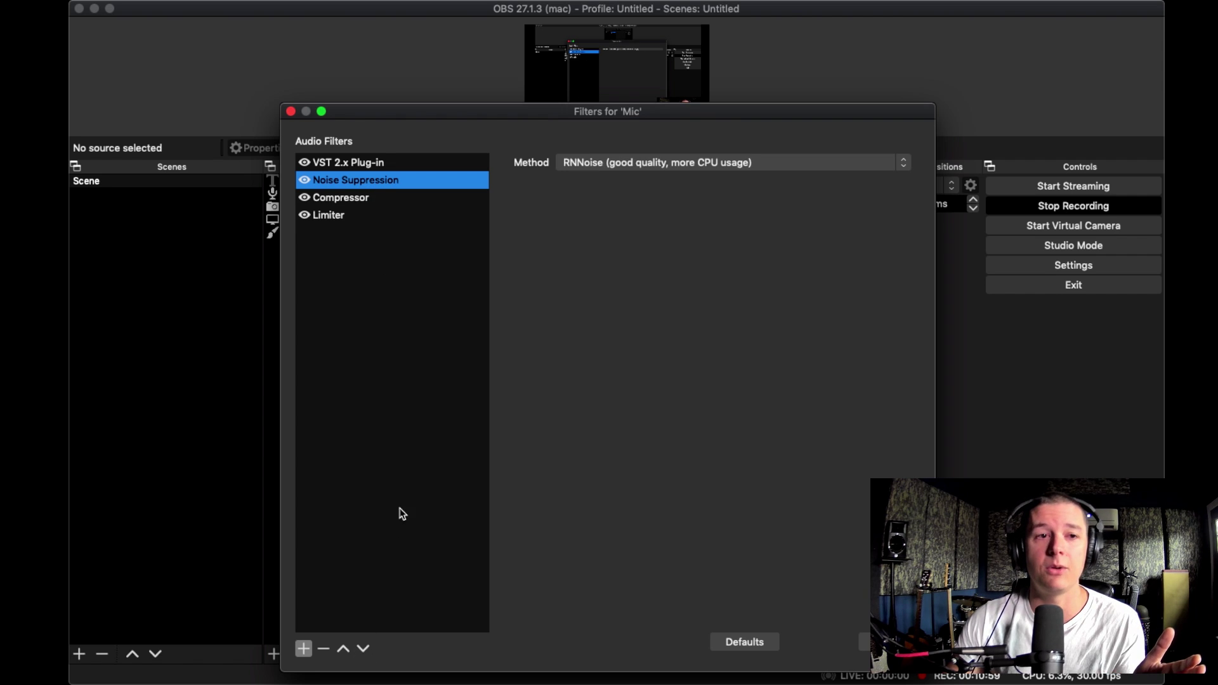
{"action": "left_click", "coordinate": [353, 198]}
{"action": "left_click", "coordinate": [350, 184]}
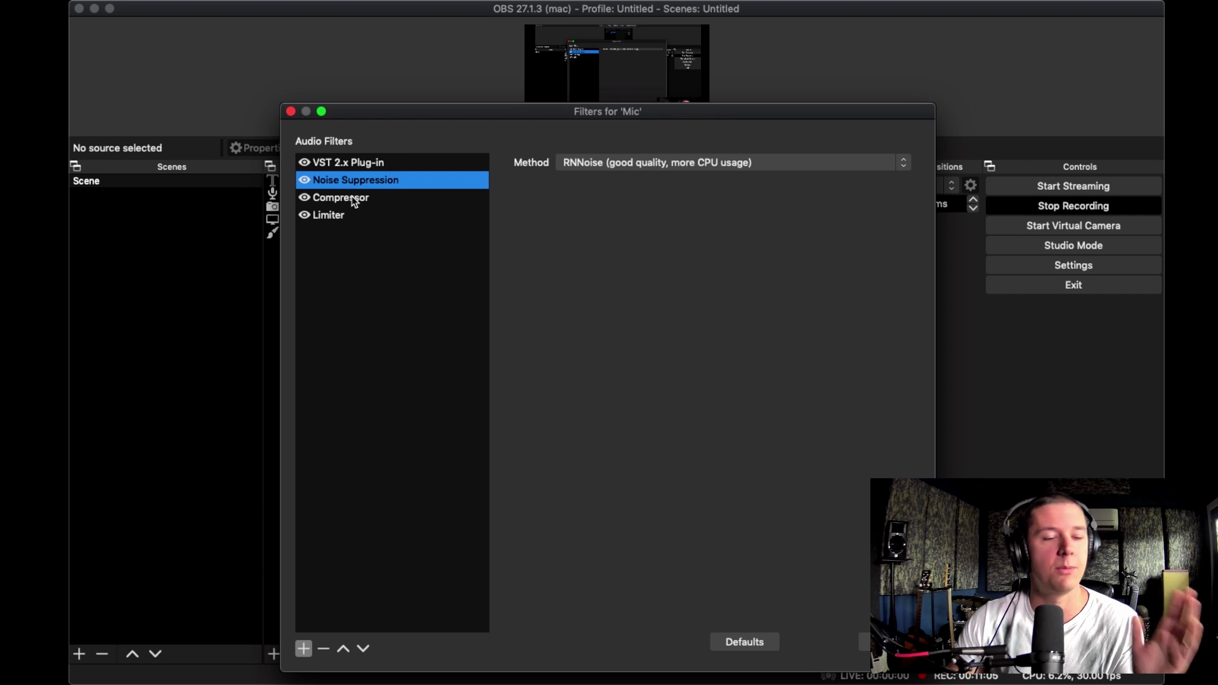
{"action": "left_click_drag", "start_coordinate": [394, 115], "coordinate": [396, 93]}
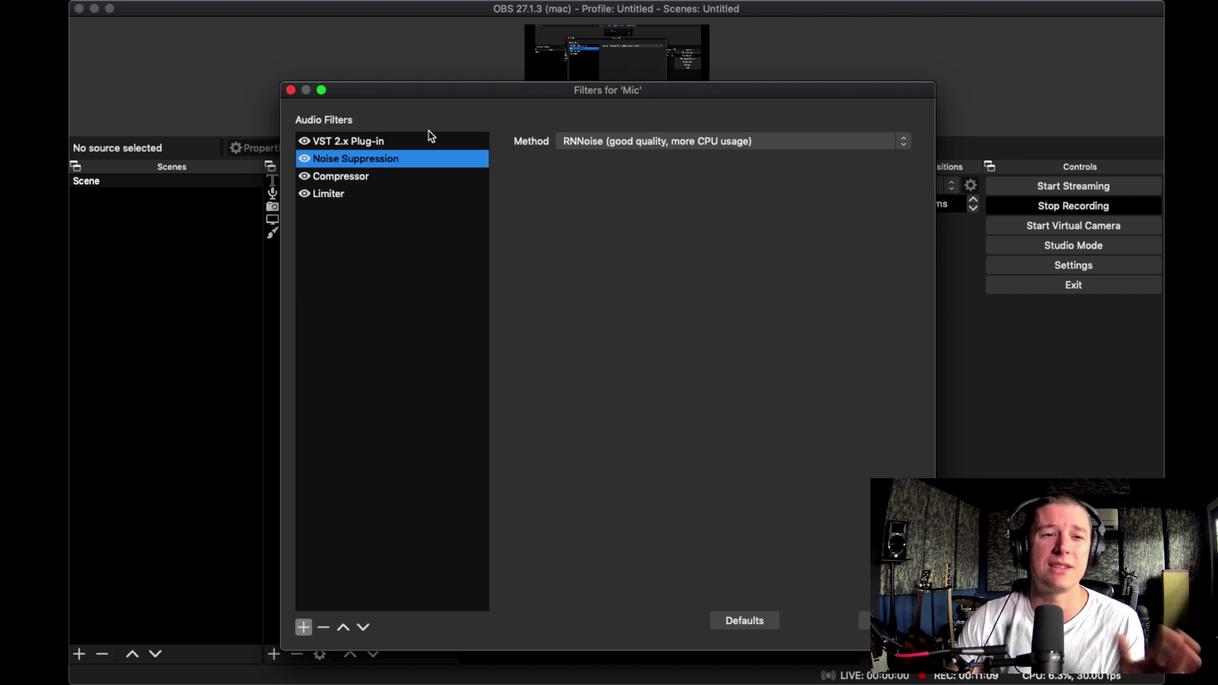
{"action": "left_click_drag", "start_coordinate": [430, 94], "coordinate": [421, 87]}
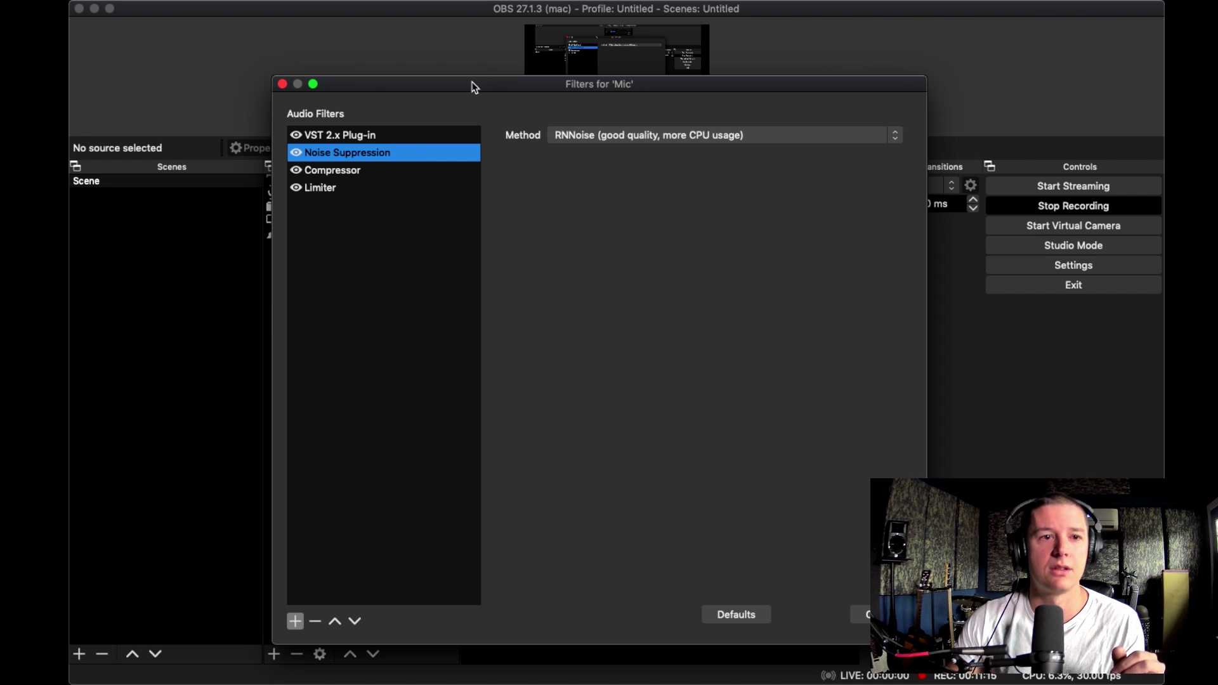
{"action": "left_click", "coordinate": [350, 186]}
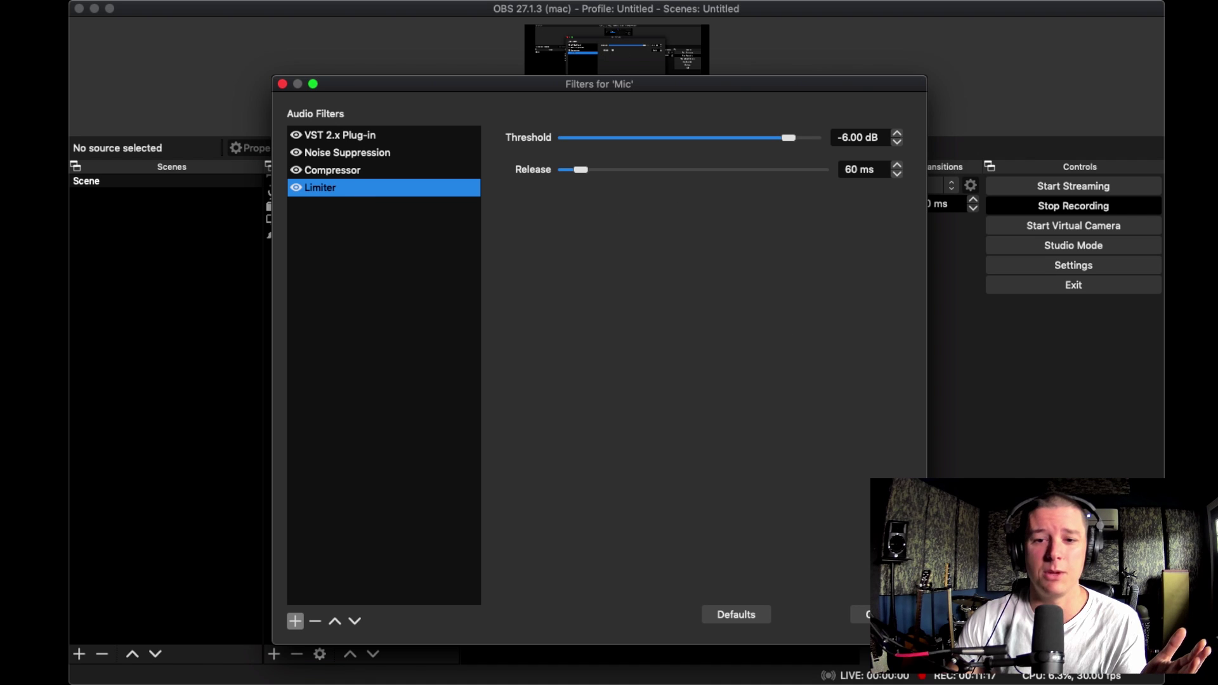
{"action": "left_click", "coordinate": [866, 614]}
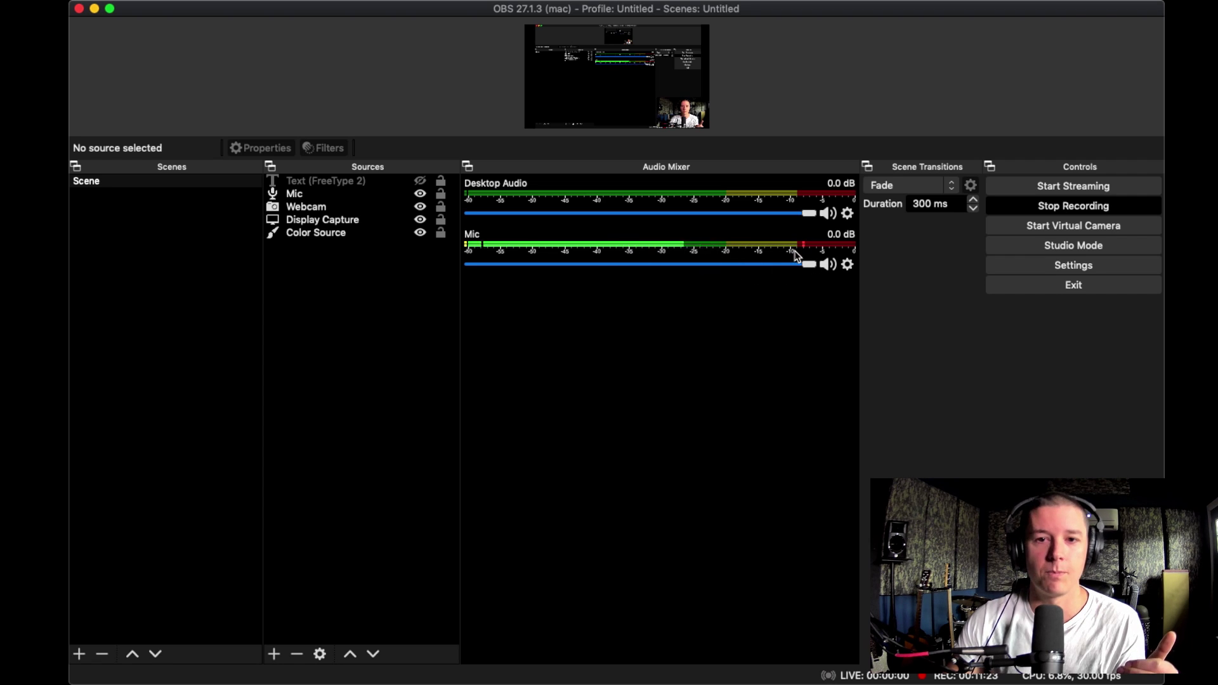
{"action": "left_click", "coordinate": [847, 264]}
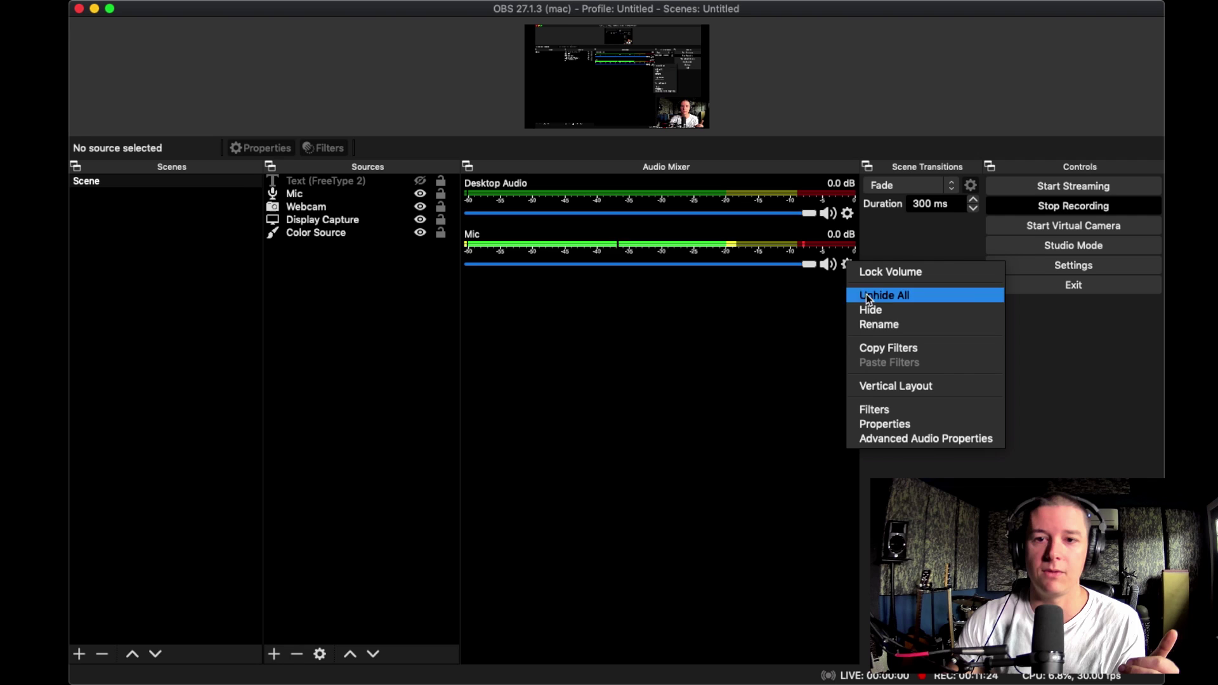
{"action": "left_click", "coordinate": [930, 440]}
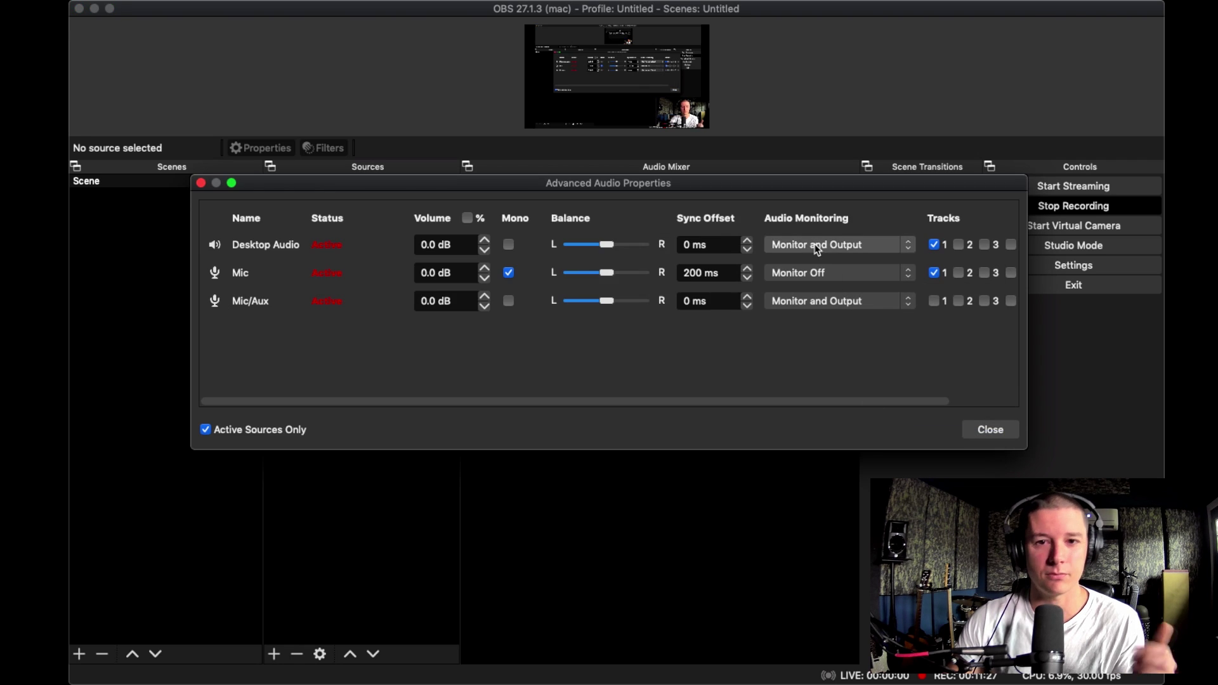
{"action": "left_click", "coordinate": [989, 428]}
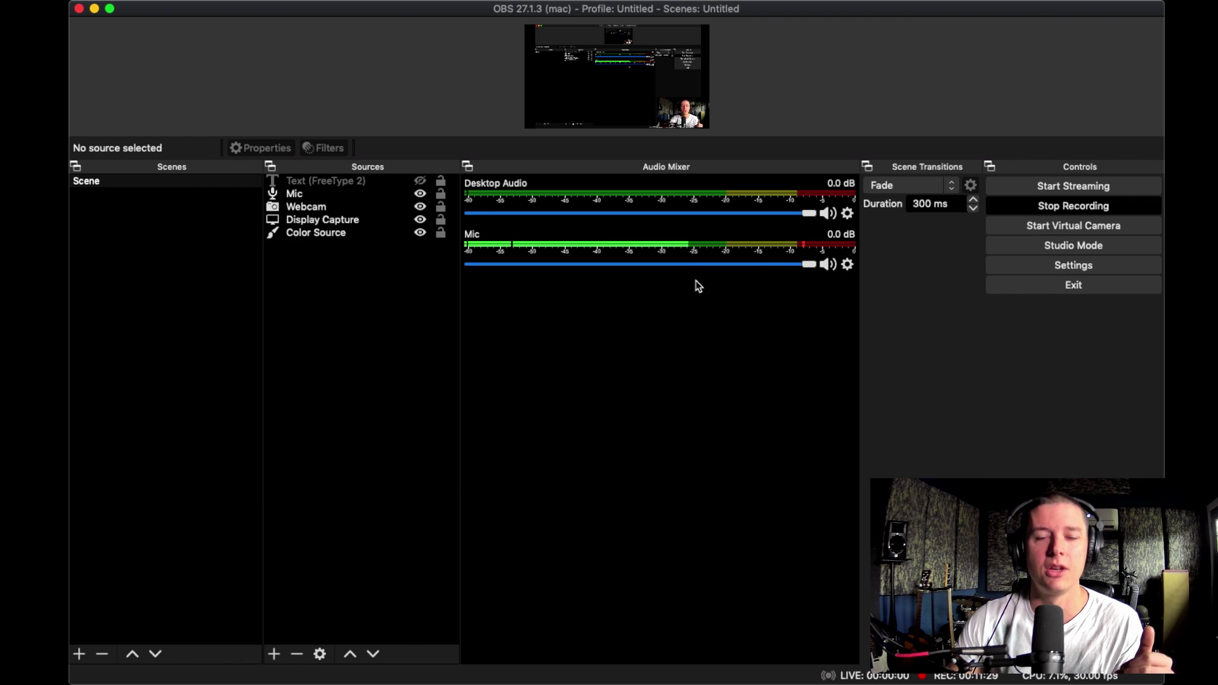